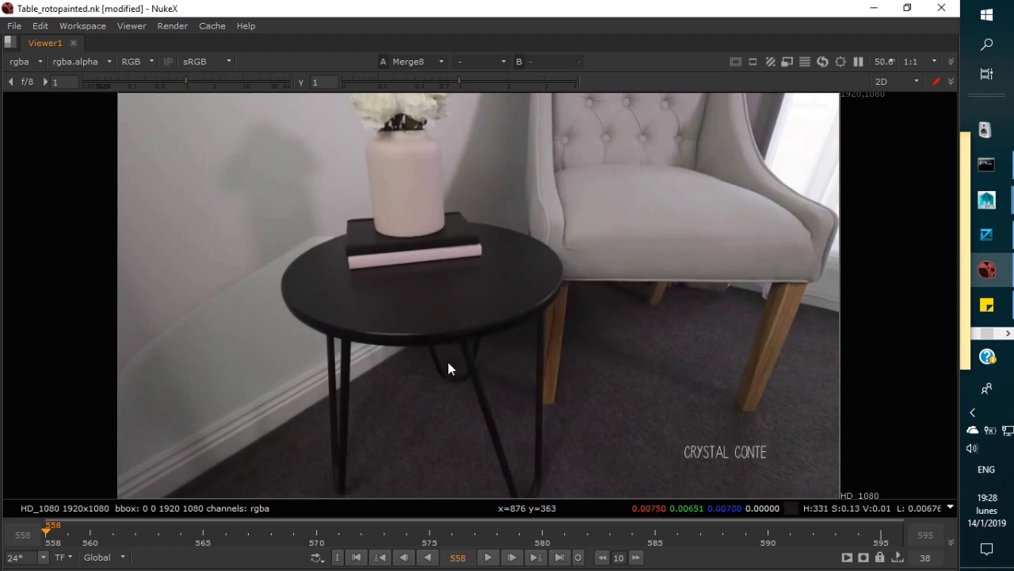
Step: Enlarge the node graph area and examine the Footage, Shadow_Removal and CG_multi_pass_comp node groups
key(space)
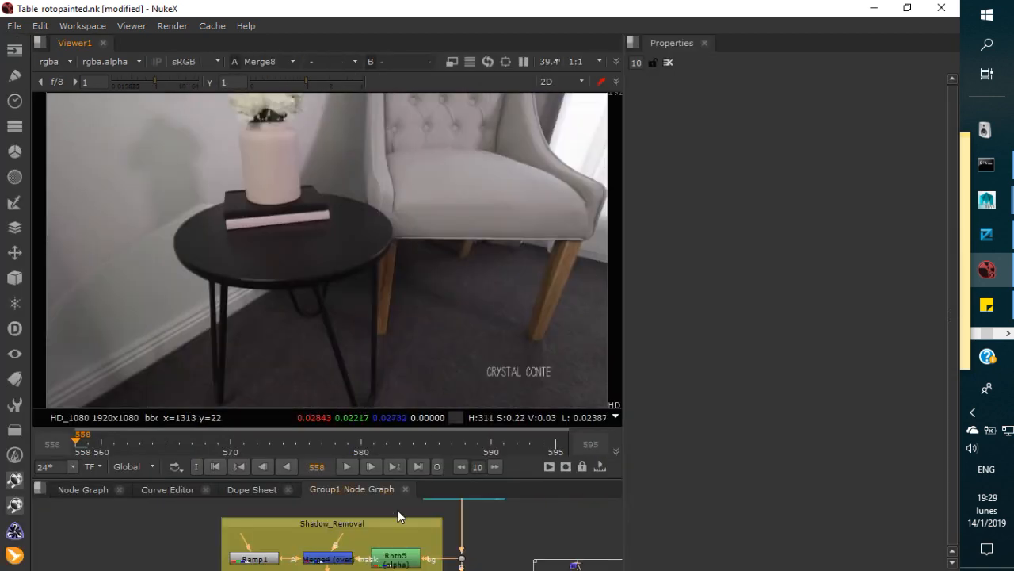
drag(428, 479, 442, 300)
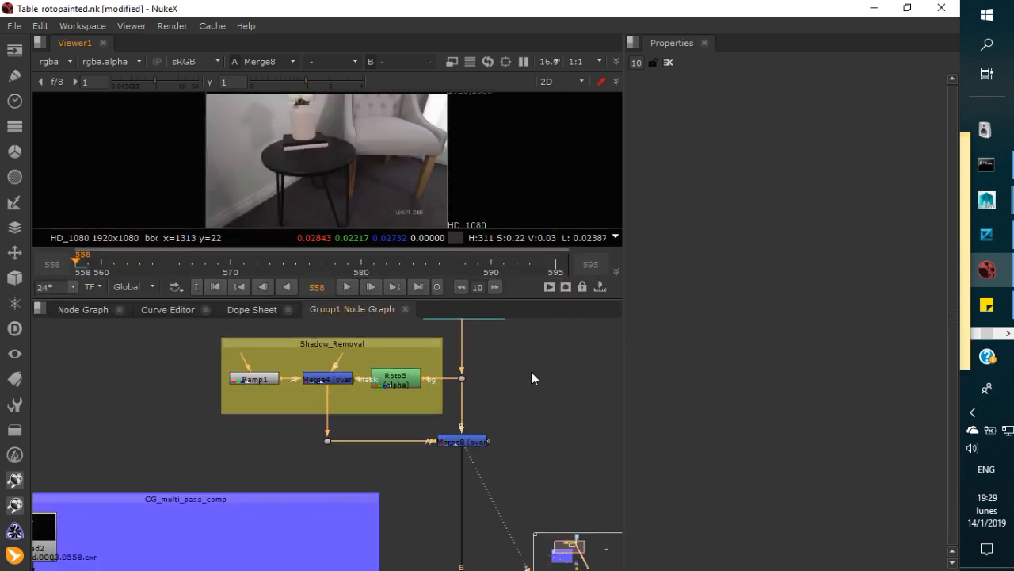
key(space)
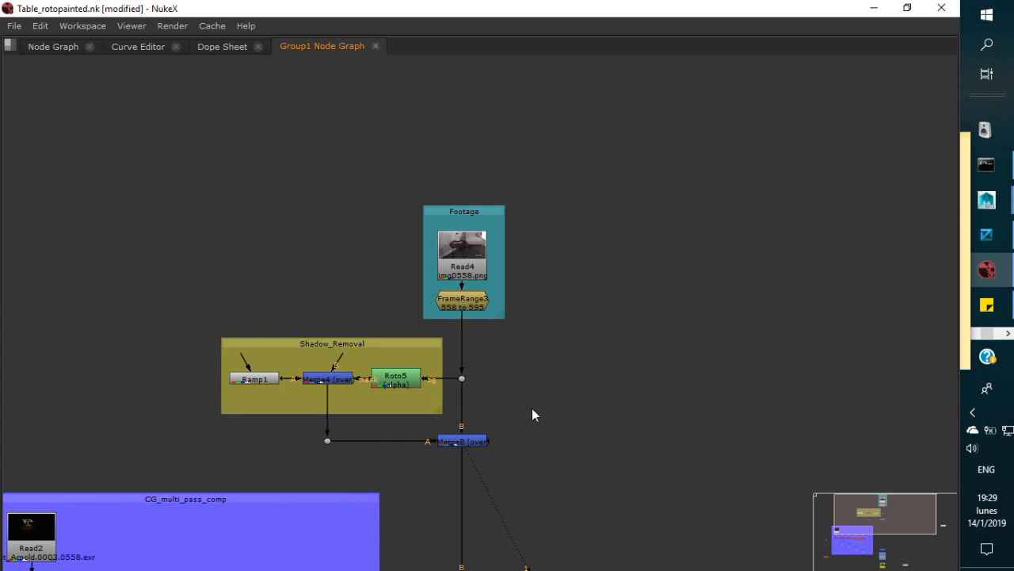
drag(532, 408, 753, 92)
scroll(309, 393, up, 5)
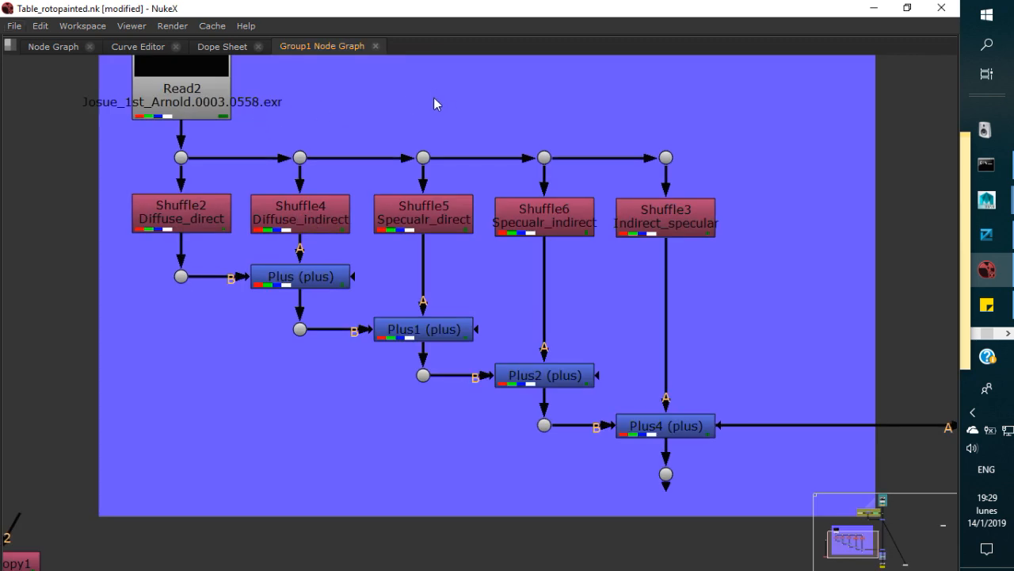
drag(434, 99, 435, 160)
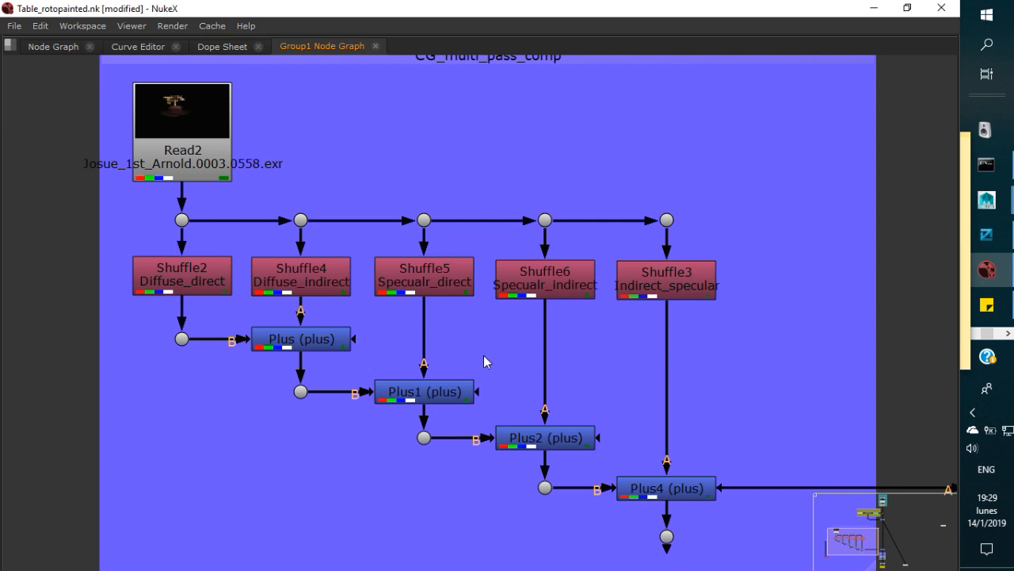
Step: Show the output of the write node below Blur_shadow in the viewer and inspect the telephone render over the table at full size
key(space)
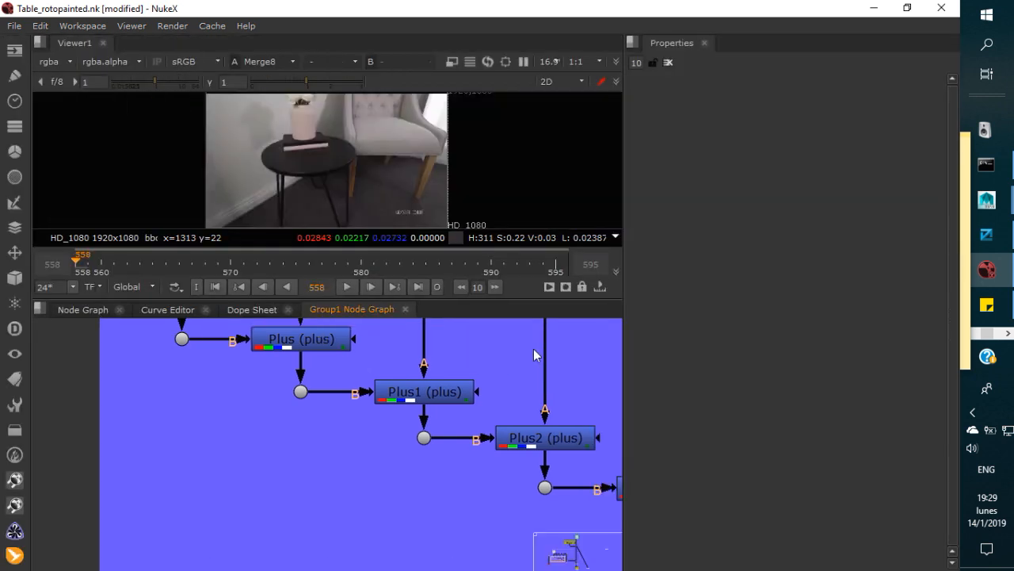
drag(460, 498, 149, 567)
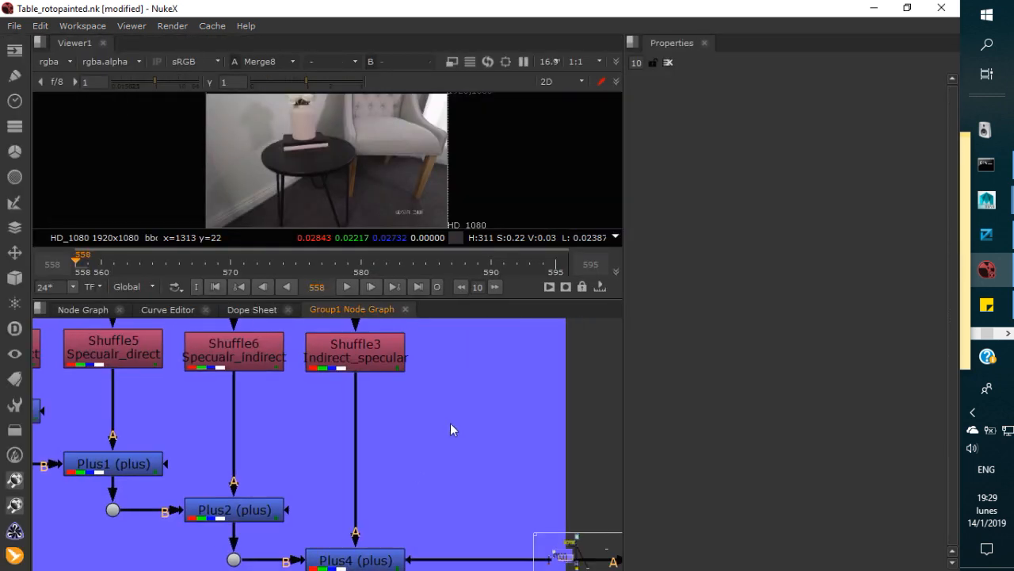
drag(492, 480, 345, 332)
drag(454, 479, 409, 340)
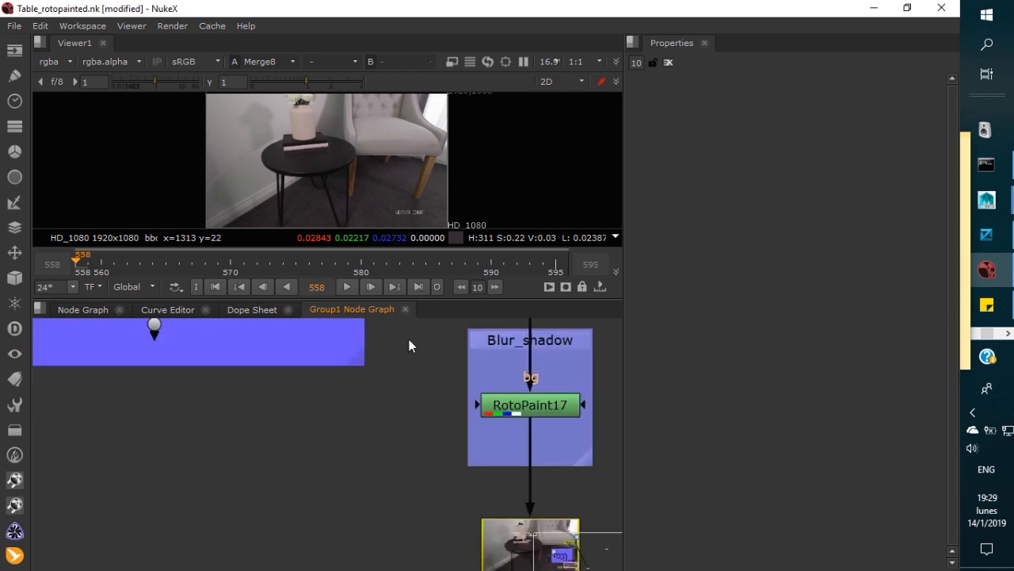
drag(437, 444, 487, 557)
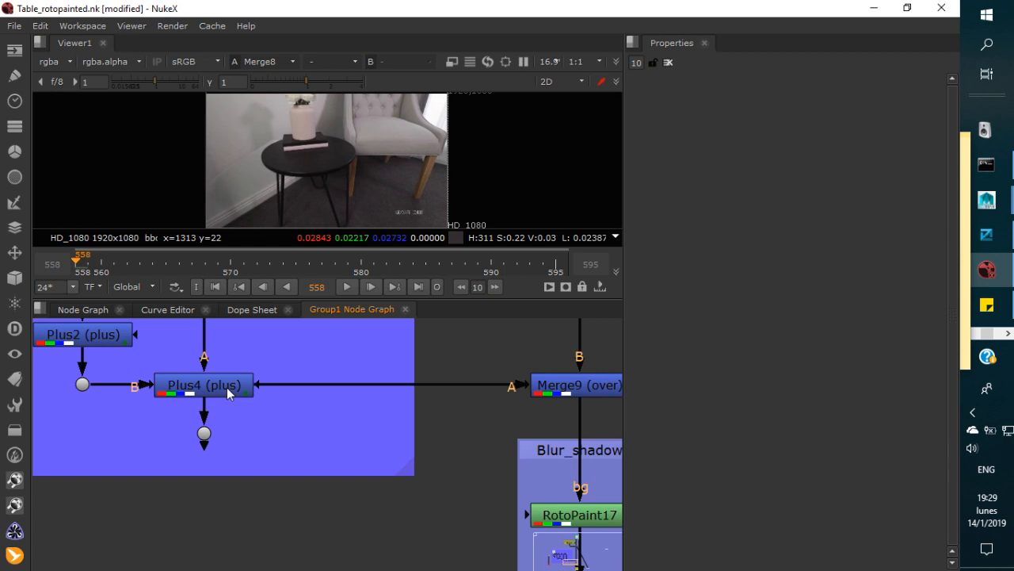
drag(481, 438, 324, 326)
click(431, 544)
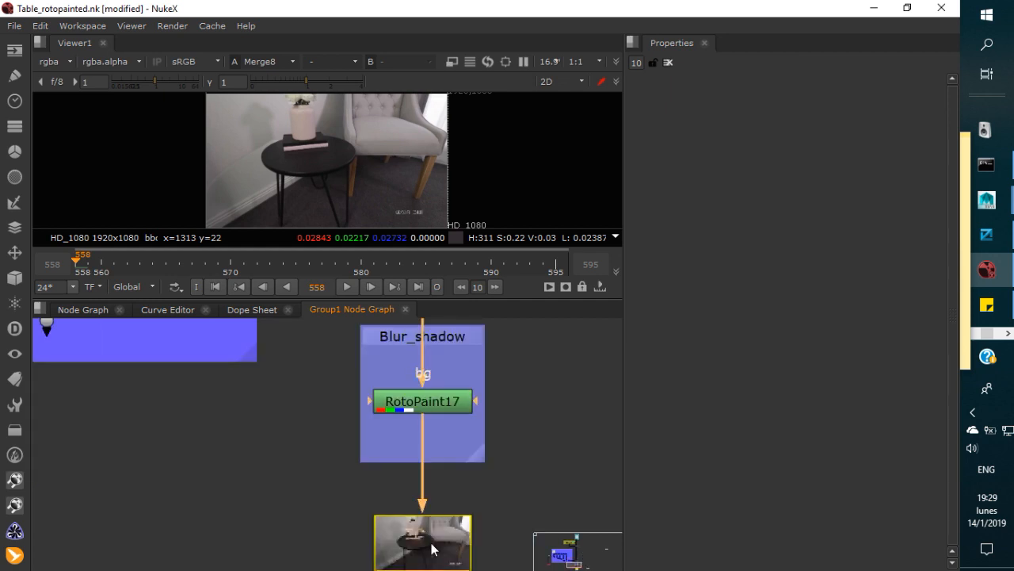
key(1)
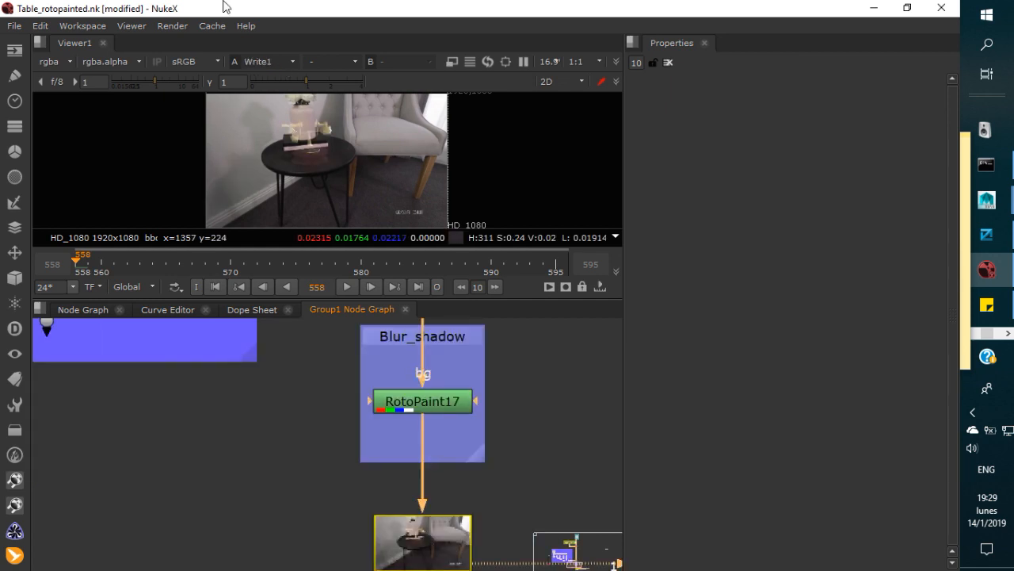
key(space)
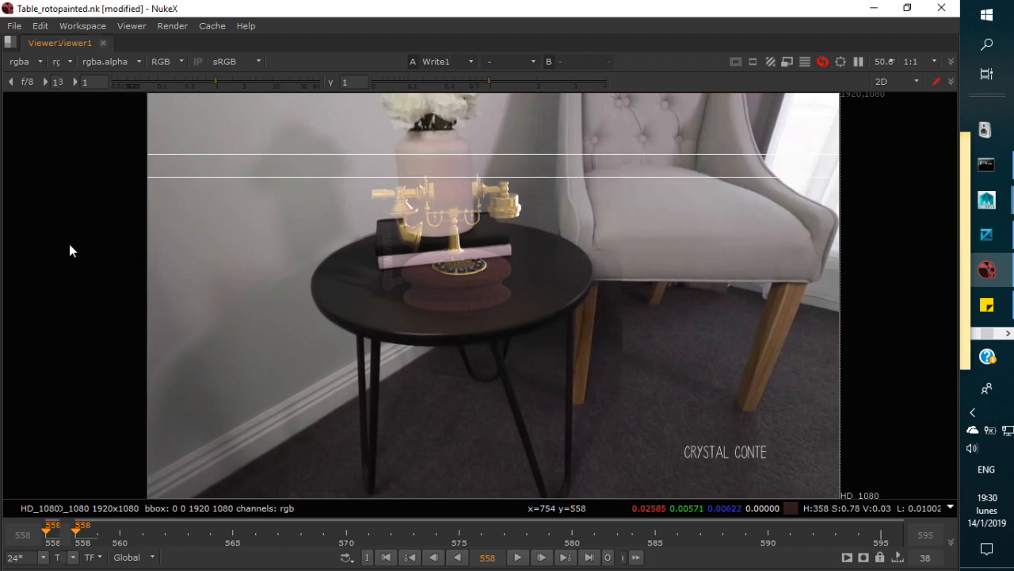
key(space)
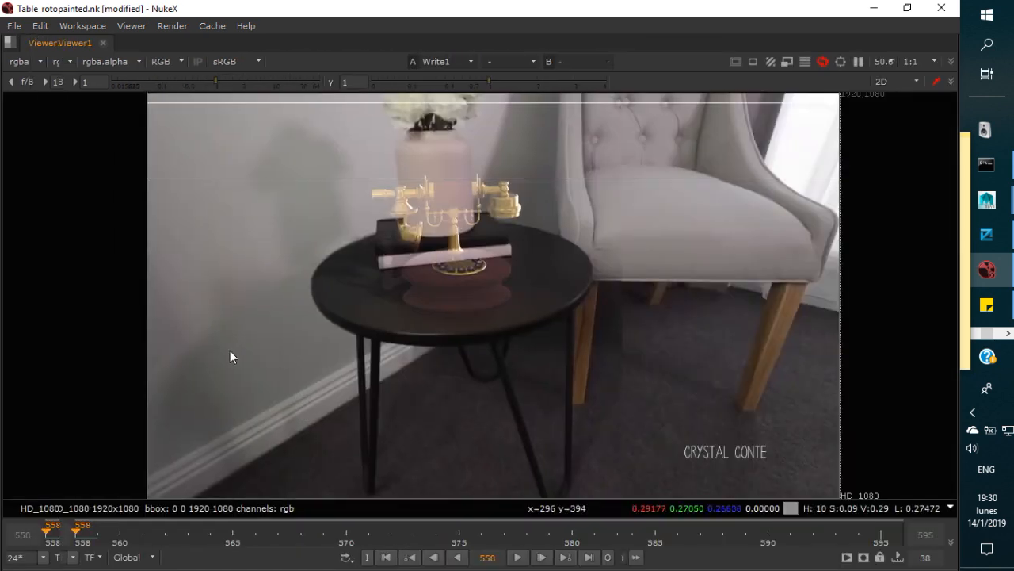
key(space)
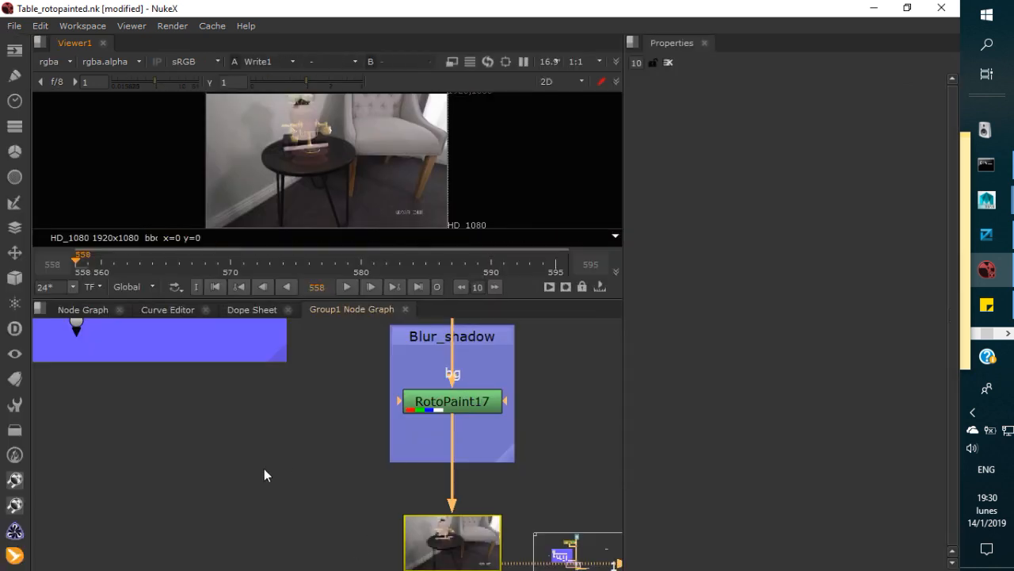
Step: Add a ShuffleCopy node and place it inside the CG_multi_pass_comp group, below and beside Plus4 (plus)
key(space)
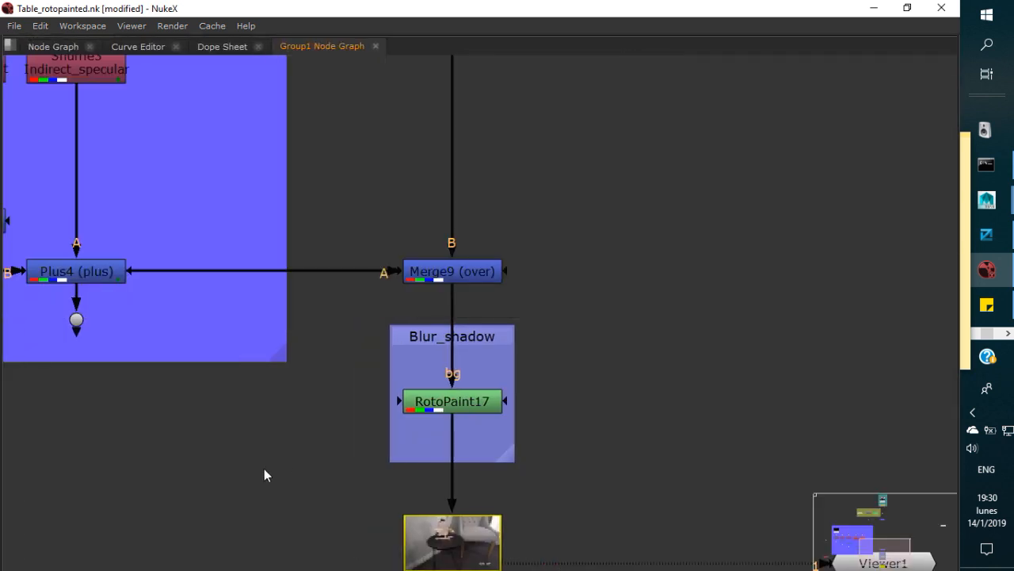
mouse_move(262, 474)
mouse_down()
mouse_move(315, 480)
mouse_move(491, 543)
mouse_up()
drag(206, 502, 470, 519)
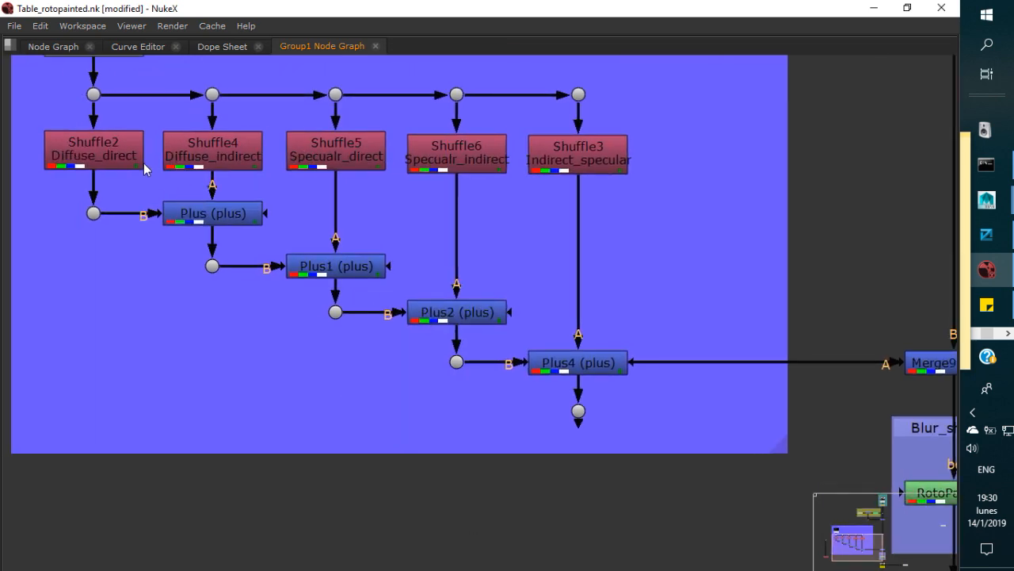
scroll(146, 166, down, 2)
drag(149, 268, 215, 355)
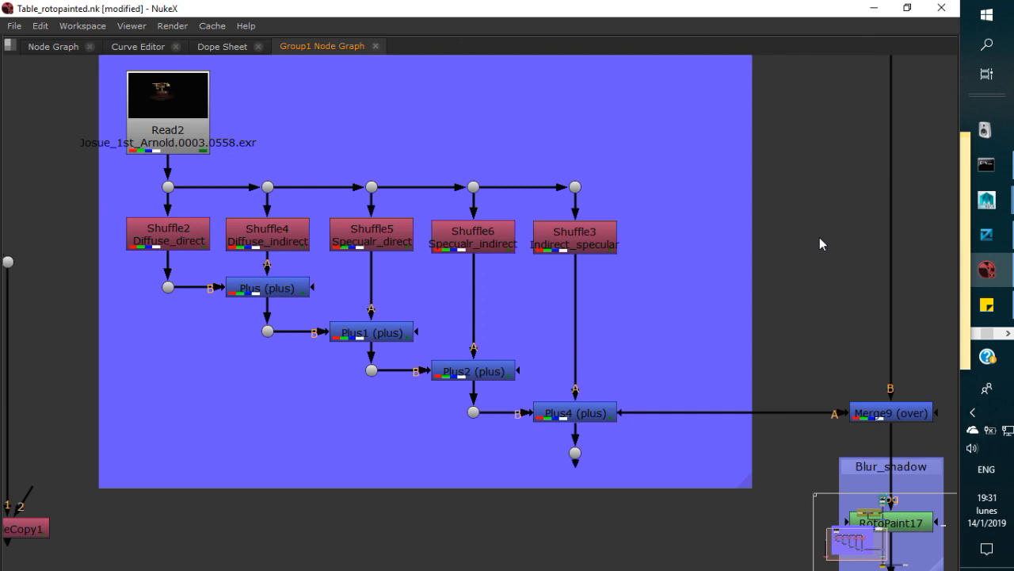
key(Tab)
text(shul)
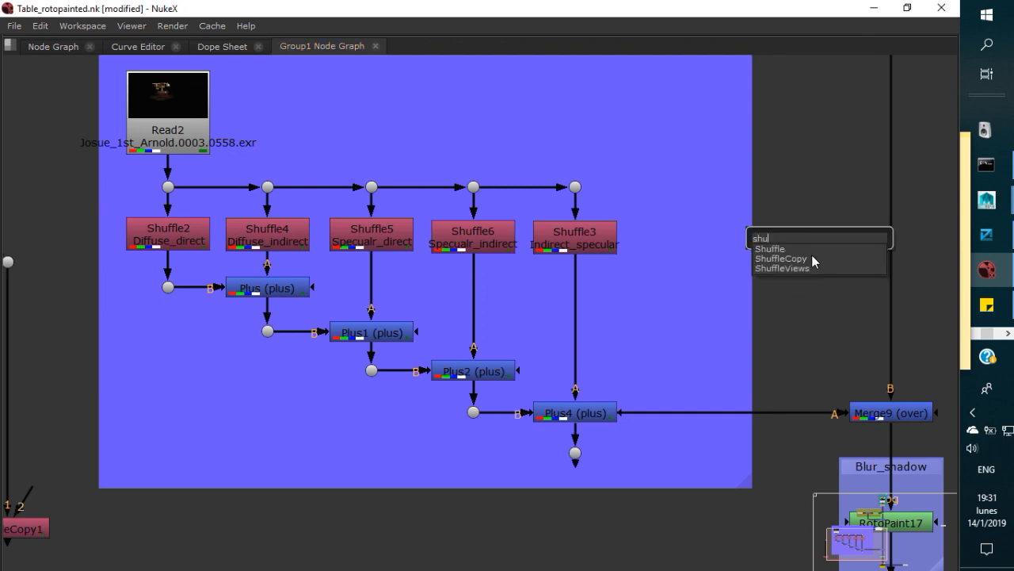
click(808, 258)
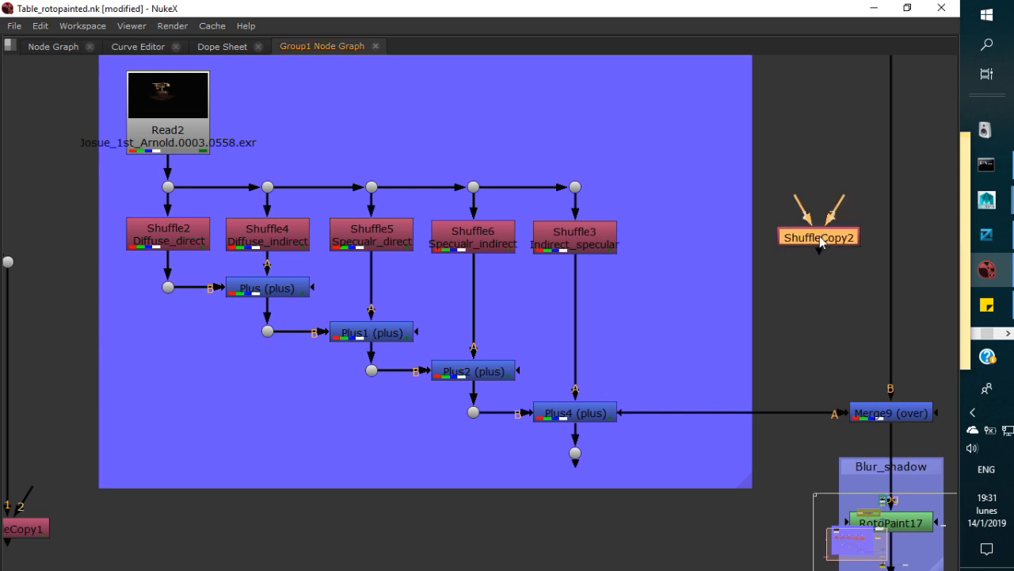
drag(814, 240, 686, 458)
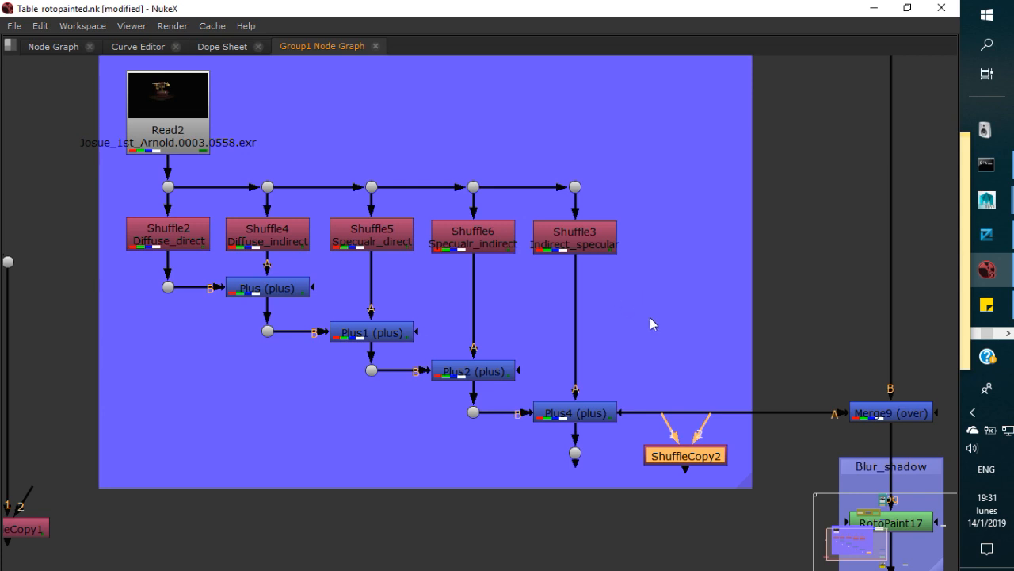
Step: Examine the ShuffleCopy node's two inputs and its channel routing, especially which input supplies the alpha
key(space)
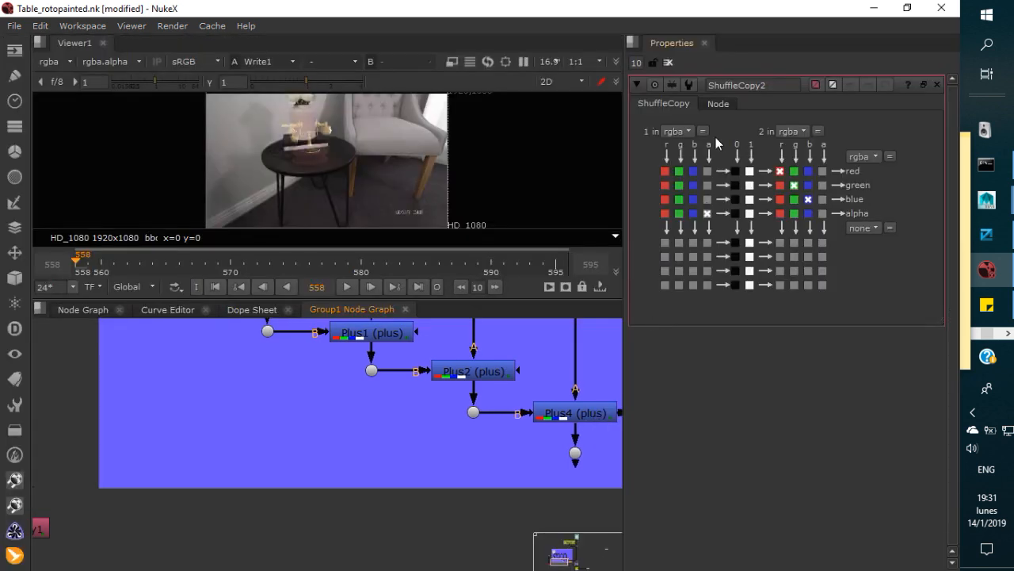
click(708, 213)
drag(421, 543, 245, 557)
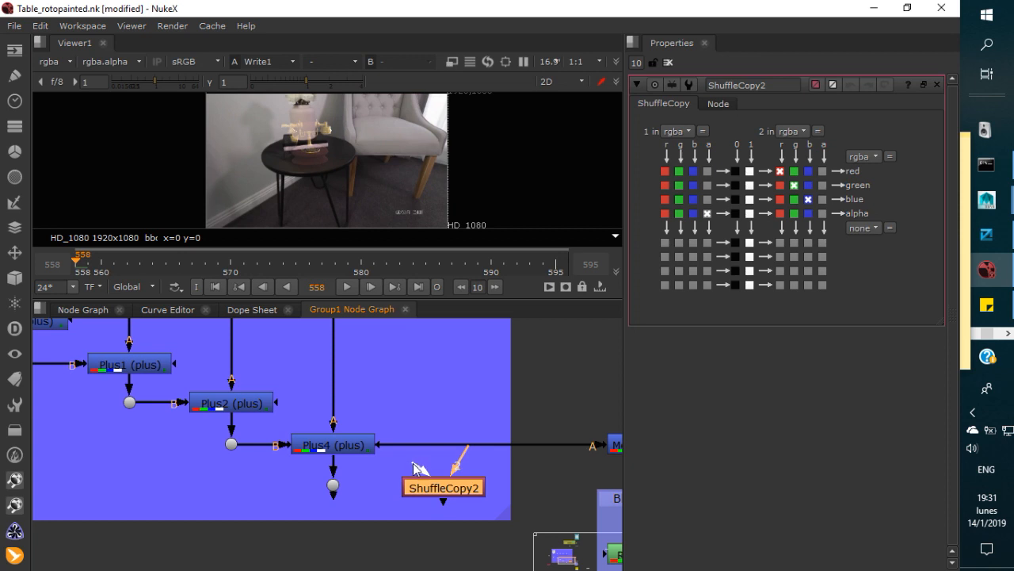
drag(416, 467, 420, 447)
click(174, 553)
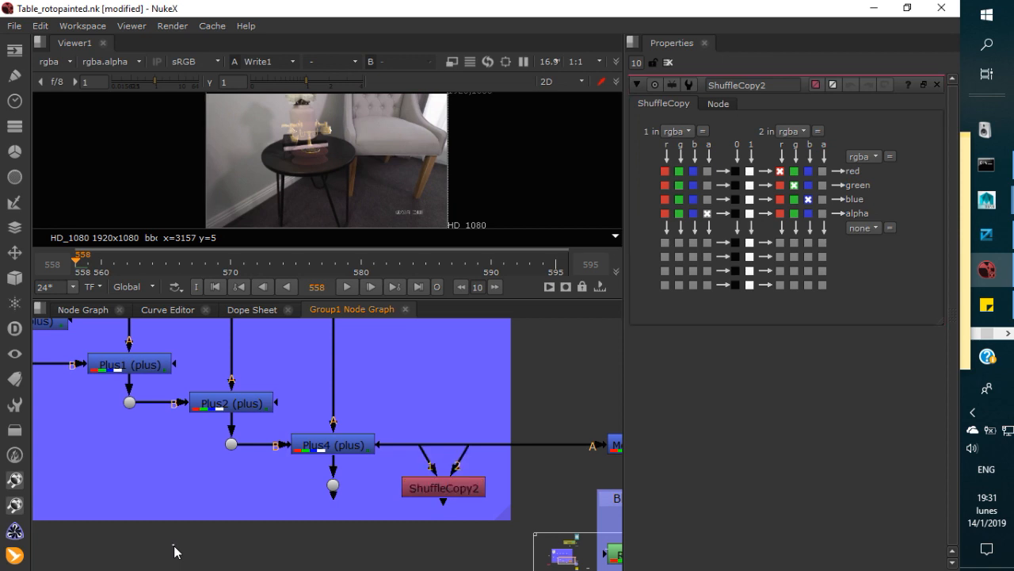
mouse_move(250, 530)
mouse_down()
mouse_move(577, 486)
mouse_move(488, 502)
mouse_move(248, 510)
mouse_up()
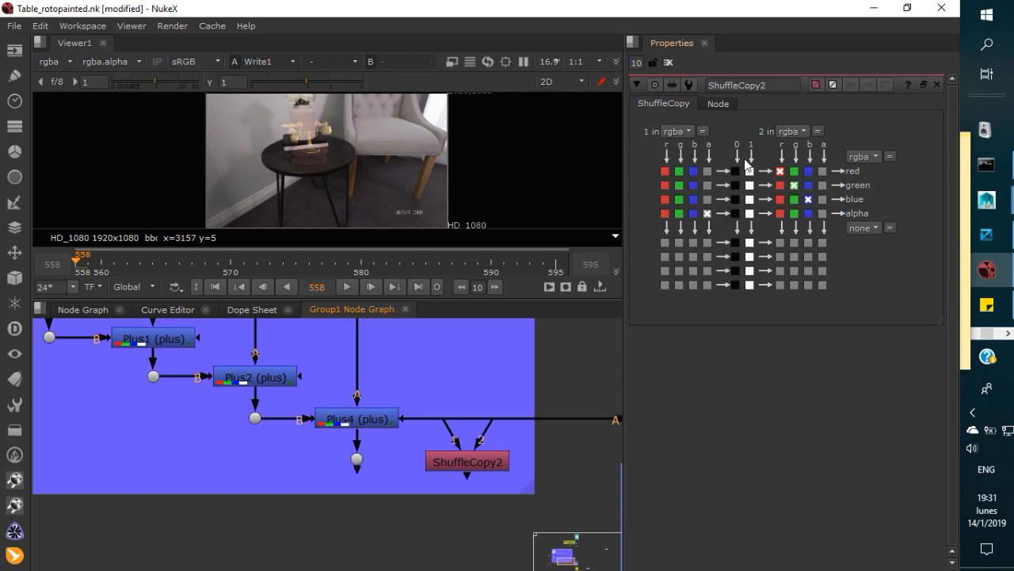
click(707, 213)
Step: Connect ShuffleCopy input 1 to the dot above Shuffle3 and route it through a new dot level with the top row
key(space)
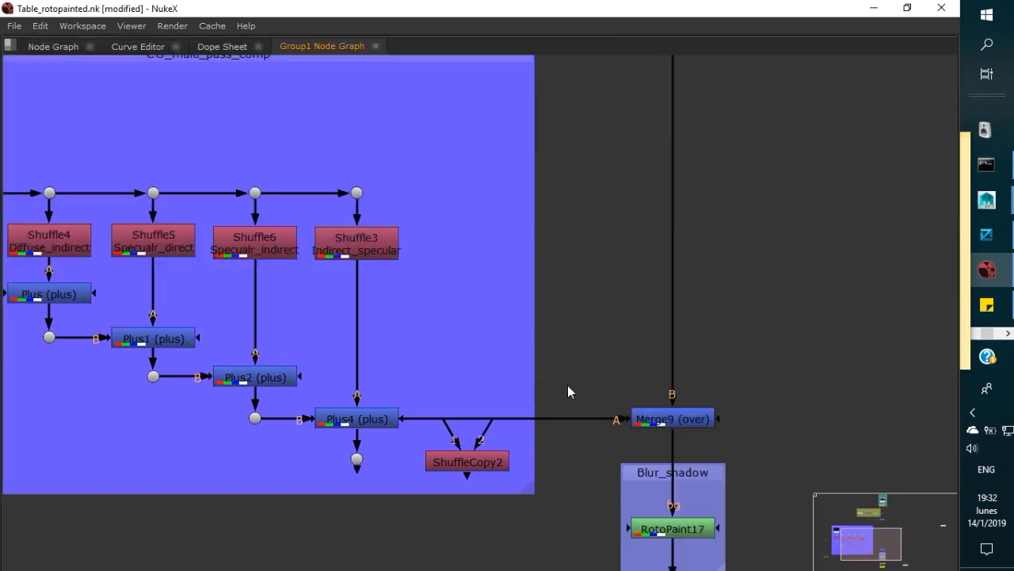
drag(573, 294, 731, 315)
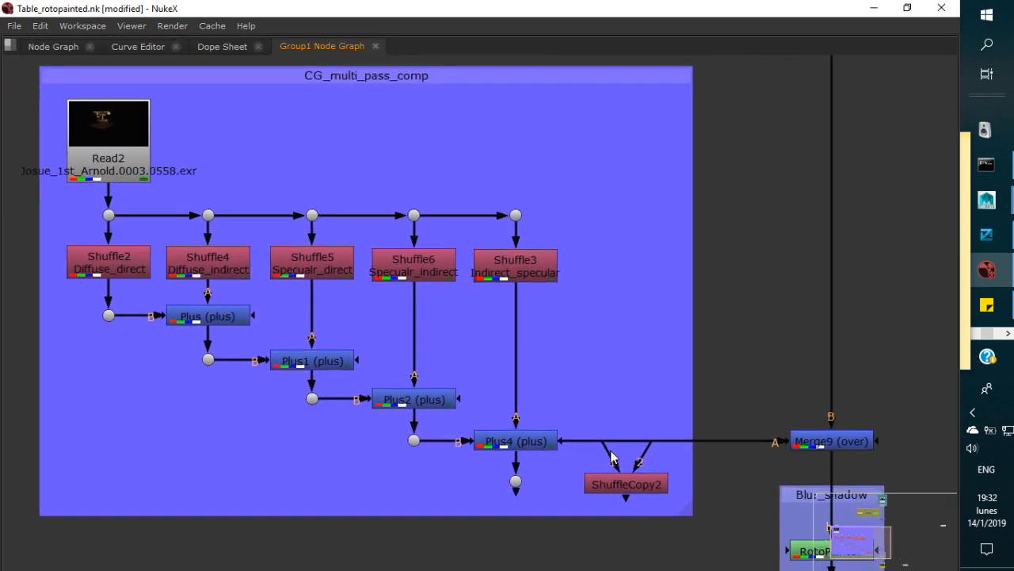
drag(604, 454, 518, 218)
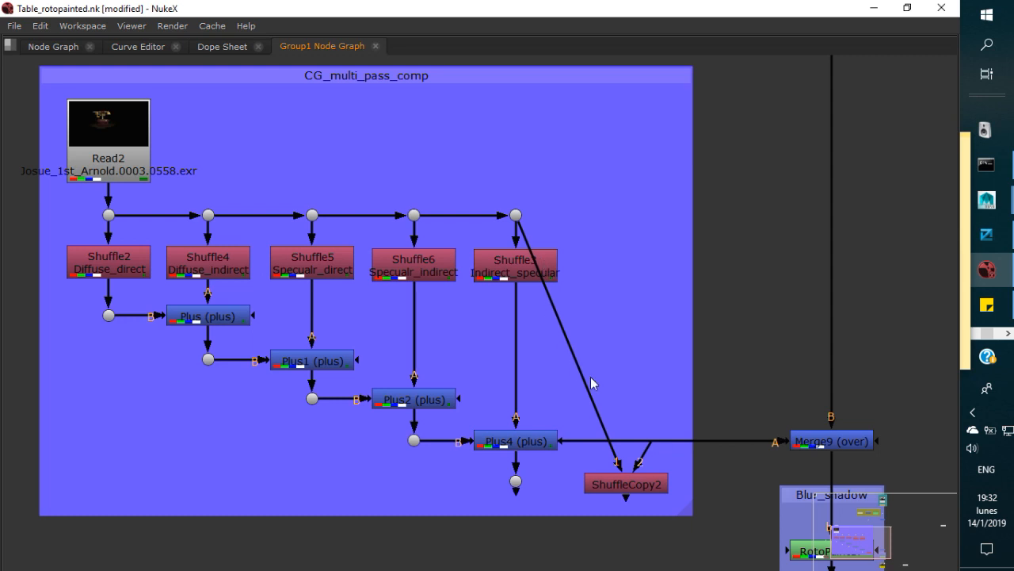
key(ctrl)
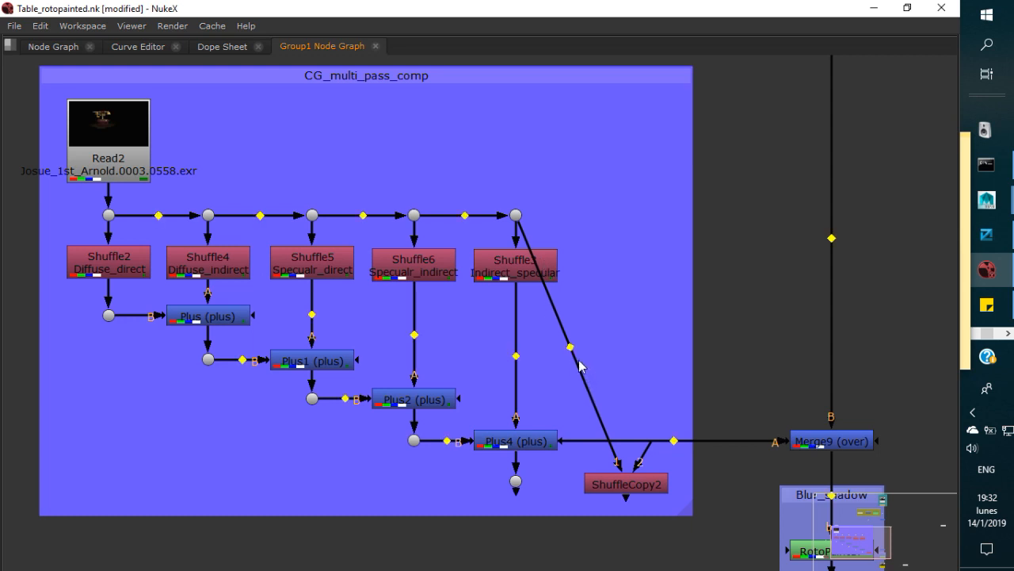
drag(570, 346, 623, 220)
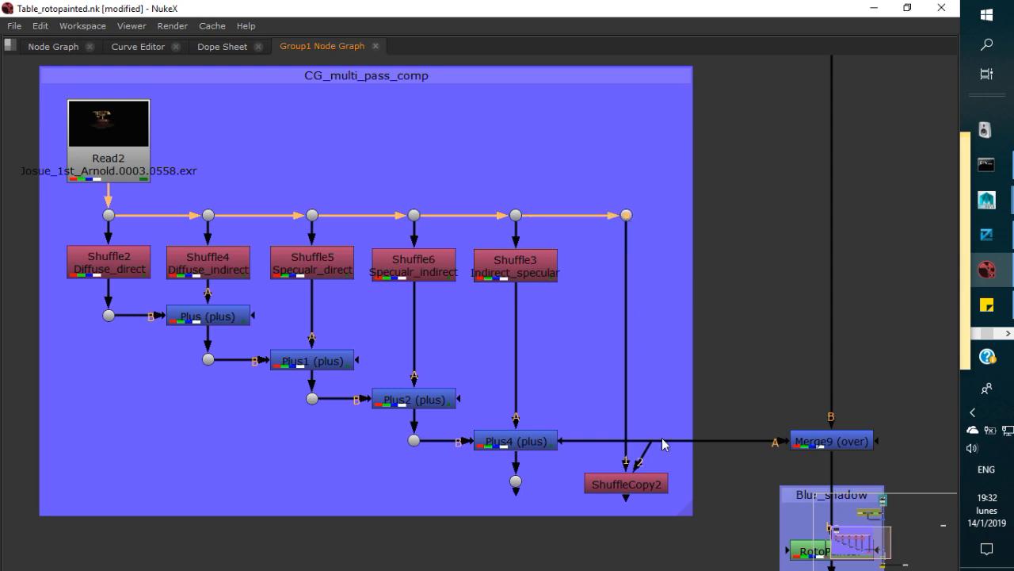
Step: Connect ShuffleCopy input 2 to the dot below Plus4 (plus) and level that dot with the ShuffleCopy node
key(space)
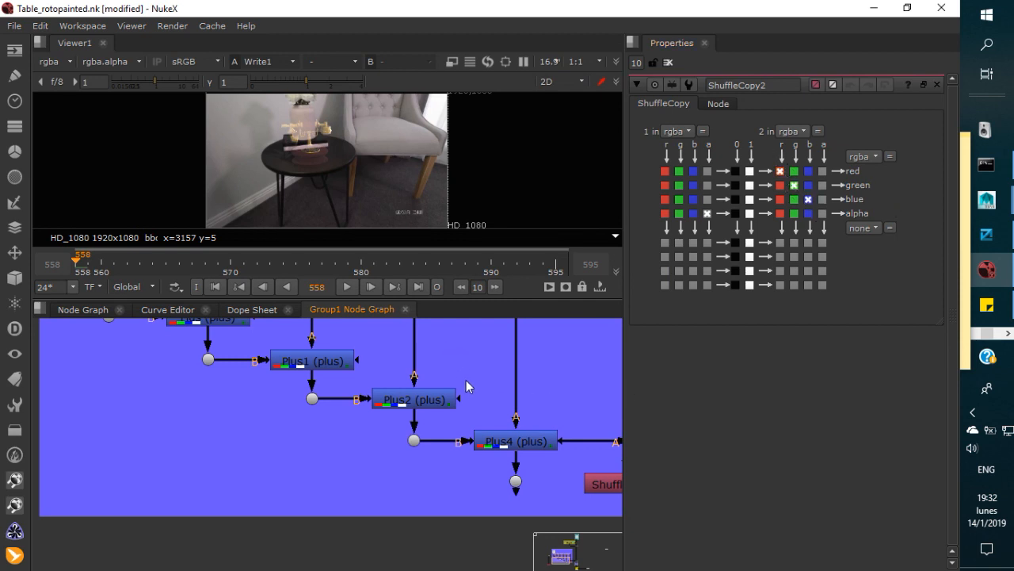
key(space)
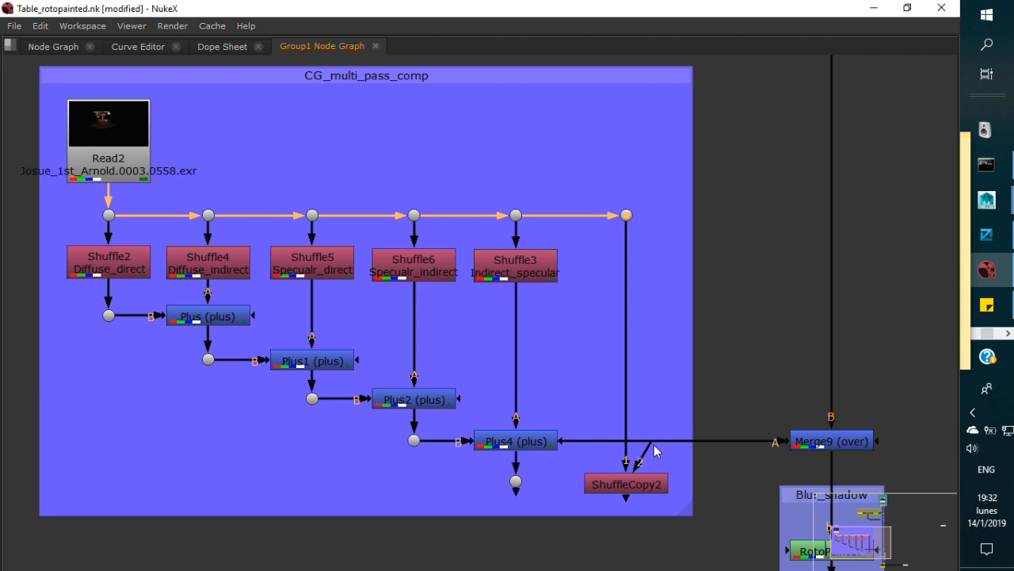
drag(651, 445, 516, 486)
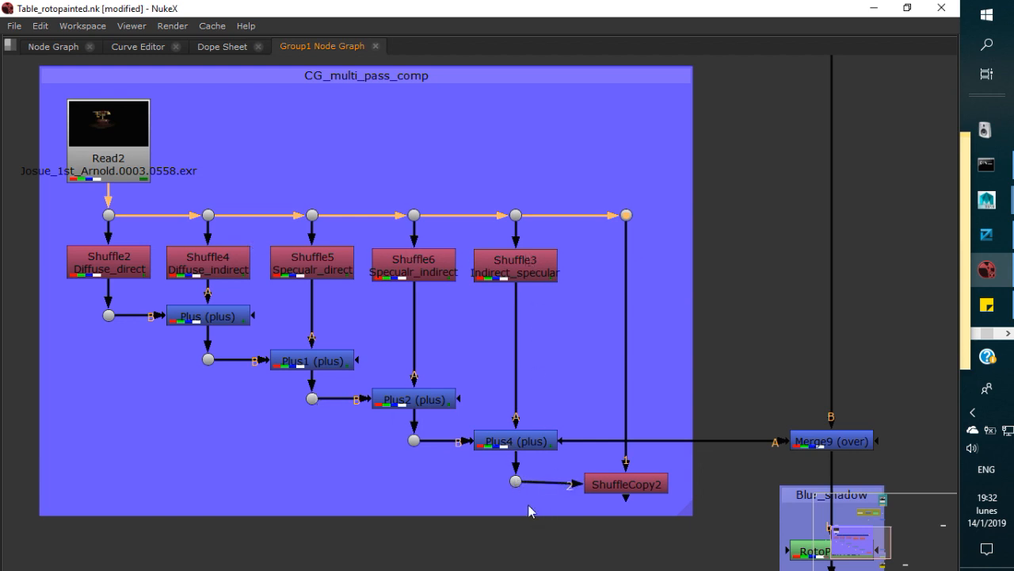
drag(517, 485, 519, 491)
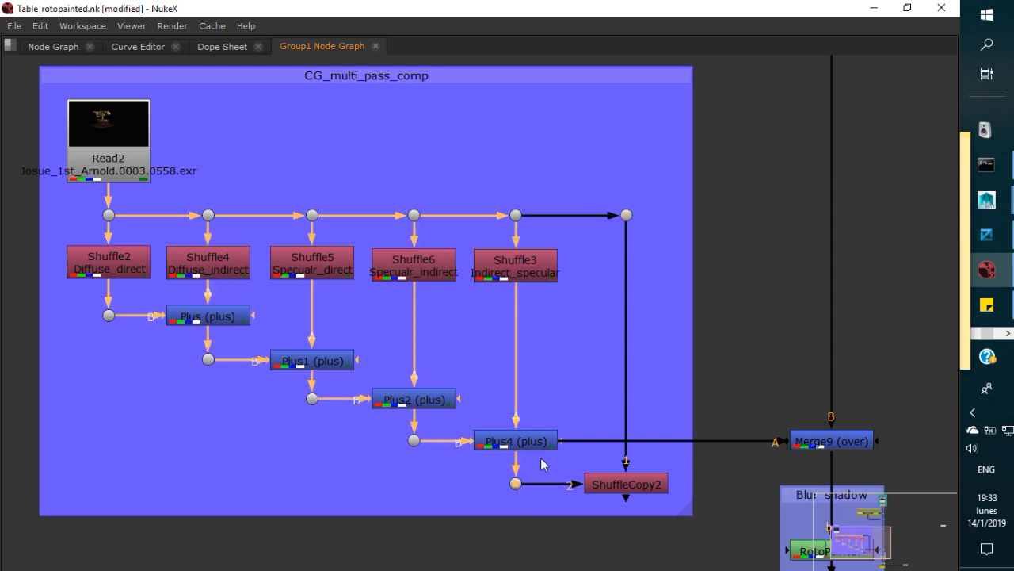
Step: Examine the main comp branch from Read4 down to Write1 and how the CG branch feeds Merge9 (over)
drag(794, 375, 657, 336)
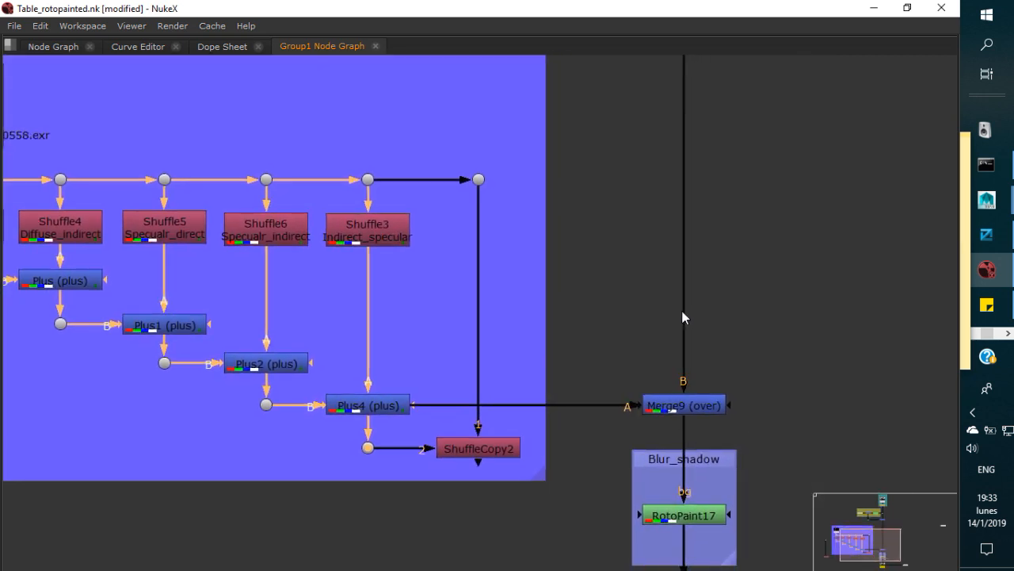
scroll(675, 232, down, 3)
drag(727, 193, 682, 408)
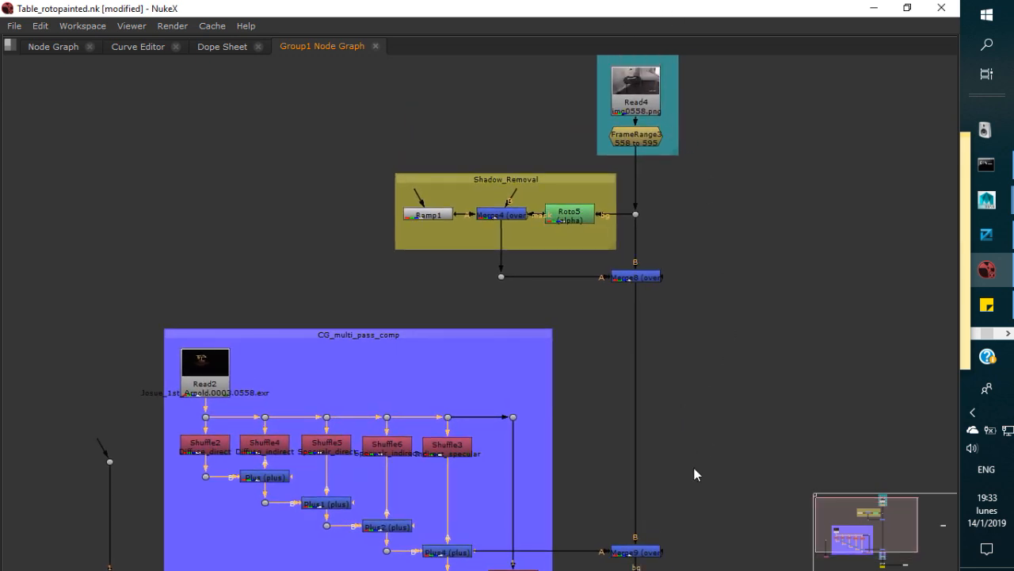
drag(695, 482, 700, 227)
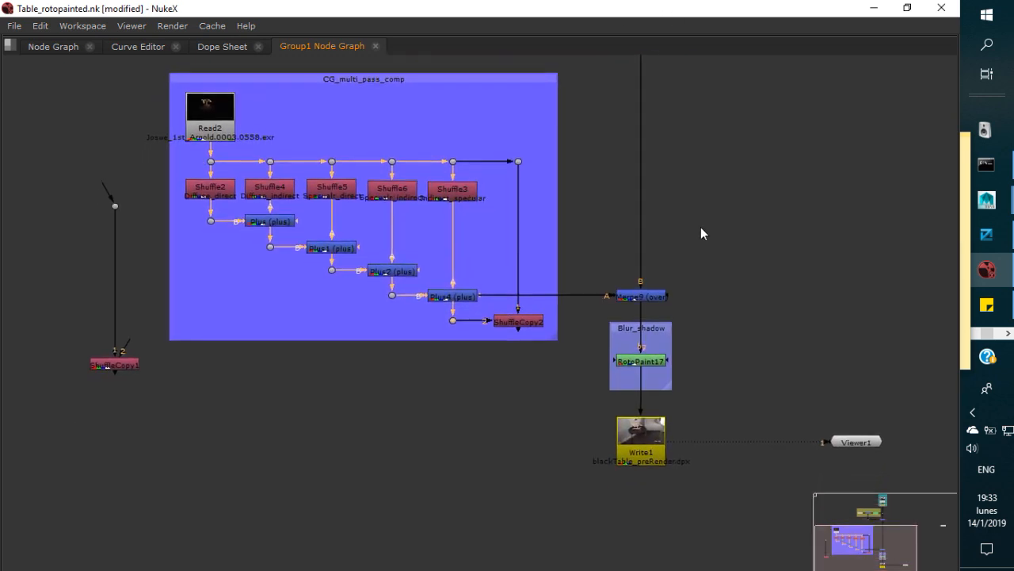
scroll(635, 283, down, 3)
scroll(636, 283, up, 5)
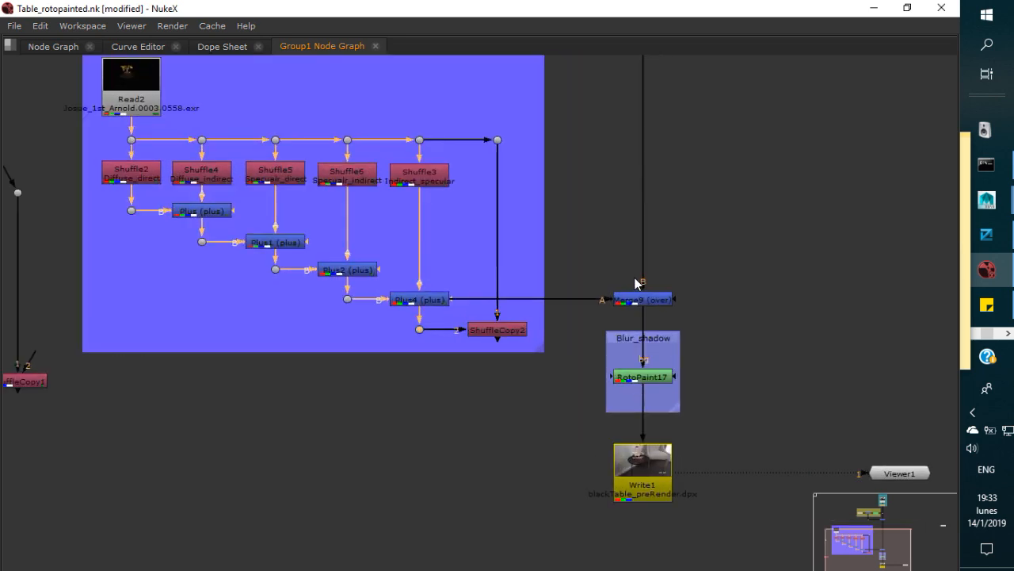
scroll(635, 283, up, 1)
scroll(636, 283, up, 2)
scroll(550, 355, up, 1)
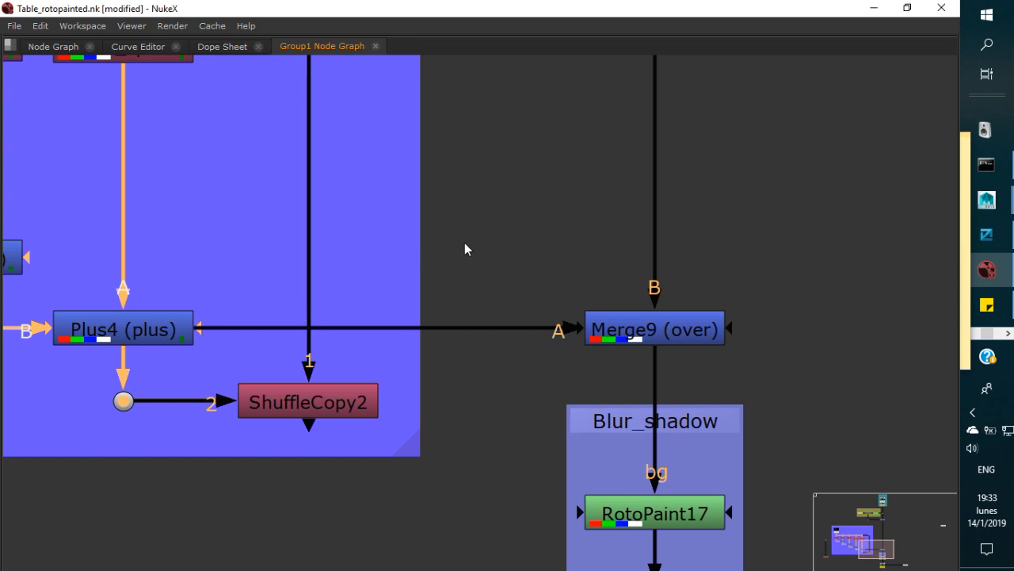
drag(464, 248, 505, 349)
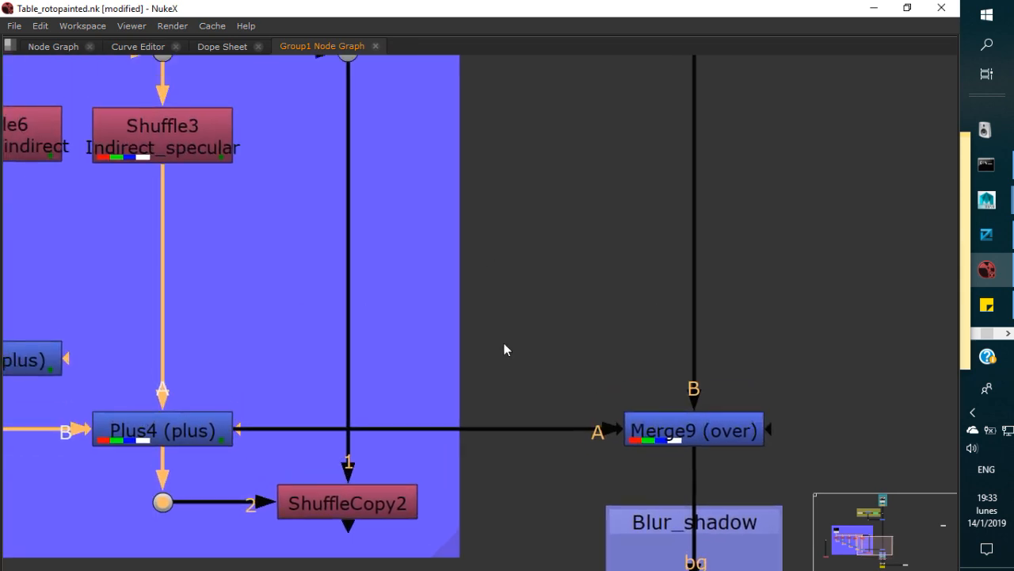
Step: Detach the A input of Merge9 (over) from Plus4 (plus) and connect it to ShuffleCopy2
scroll(505, 349, down, 2)
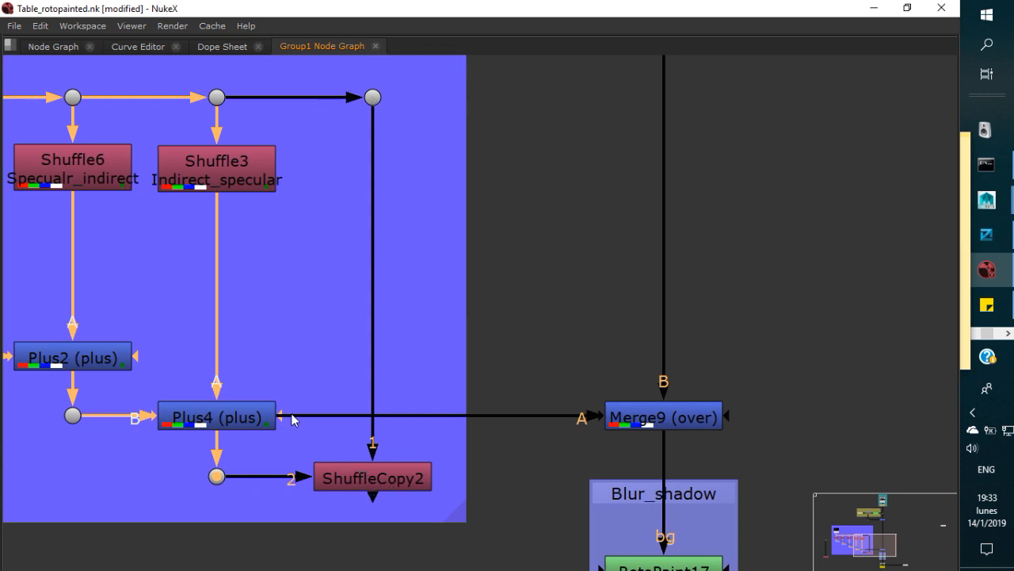
drag(291, 419, 553, 354)
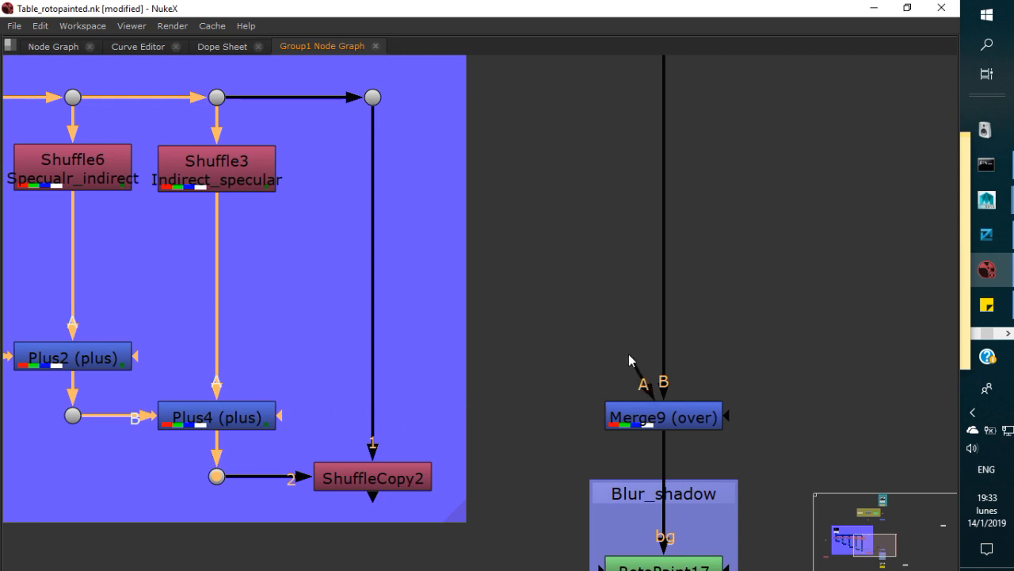
drag(636, 366, 390, 490)
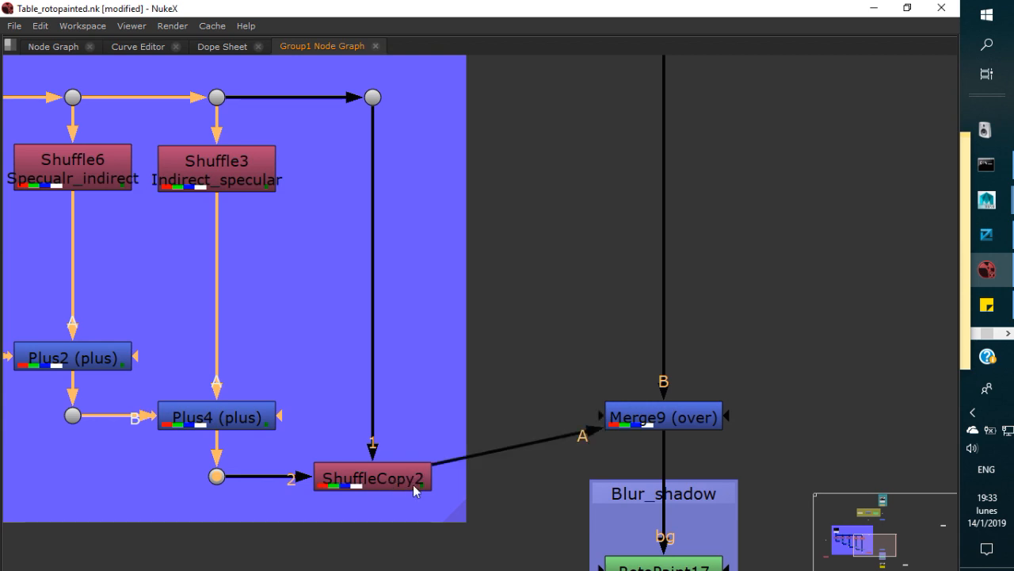
Step: Move the CG_multi_pass_comp backdrop with its nodes until ShuffleCopy2 is level with Merge9 (over), and deselect everything
scroll(452, 452, down, 4)
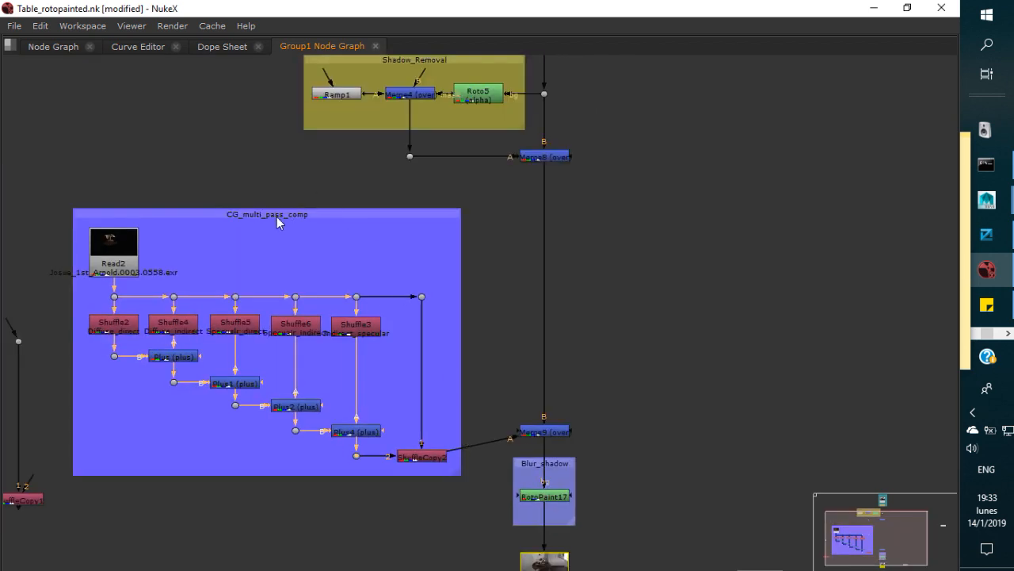
click(272, 213)
drag(273, 218, 288, 190)
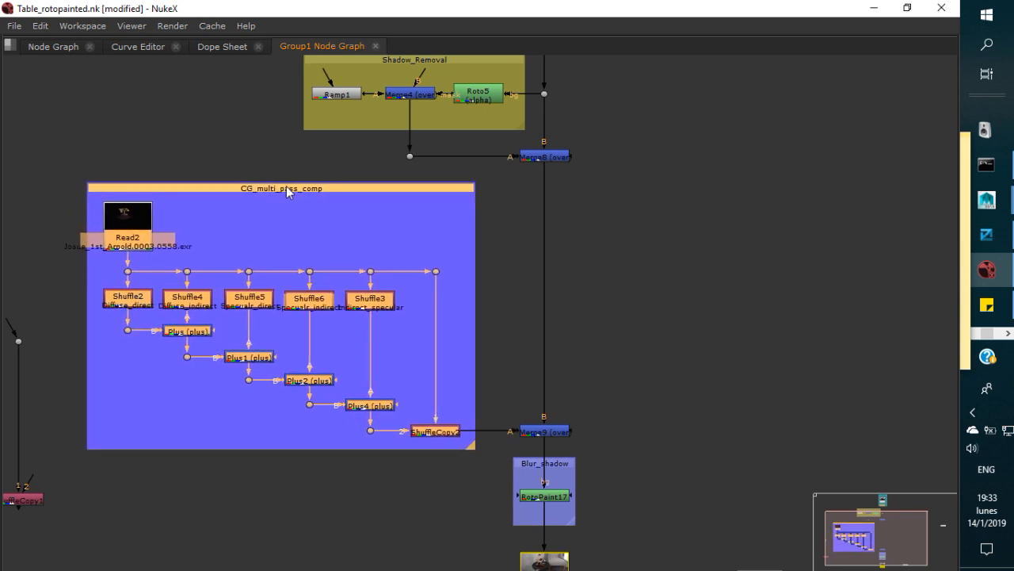
click(612, 283)
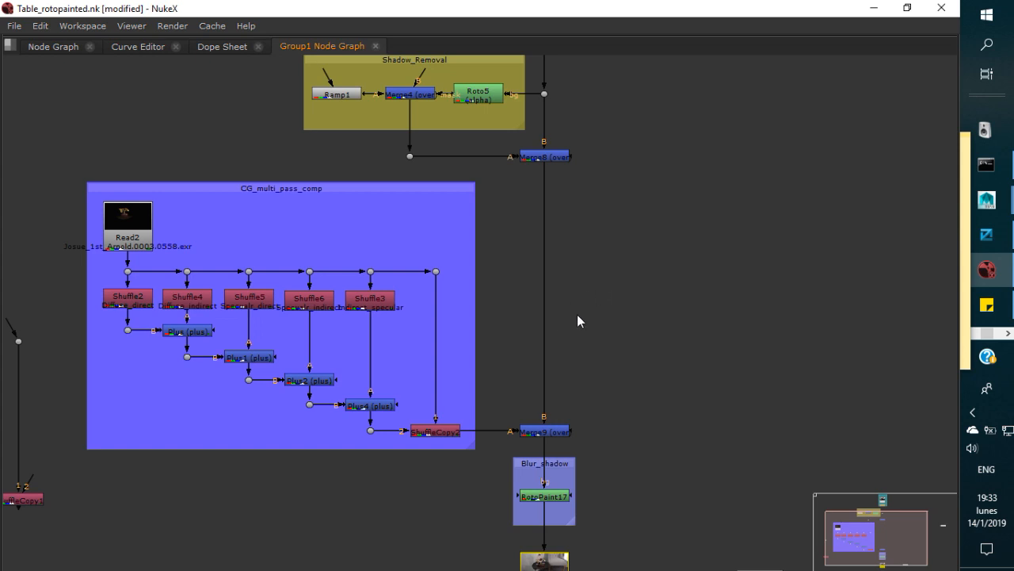
Step: Inspect the telephone in the Write1 composite with the viewer maximized, and return to the normal layout
key(space)
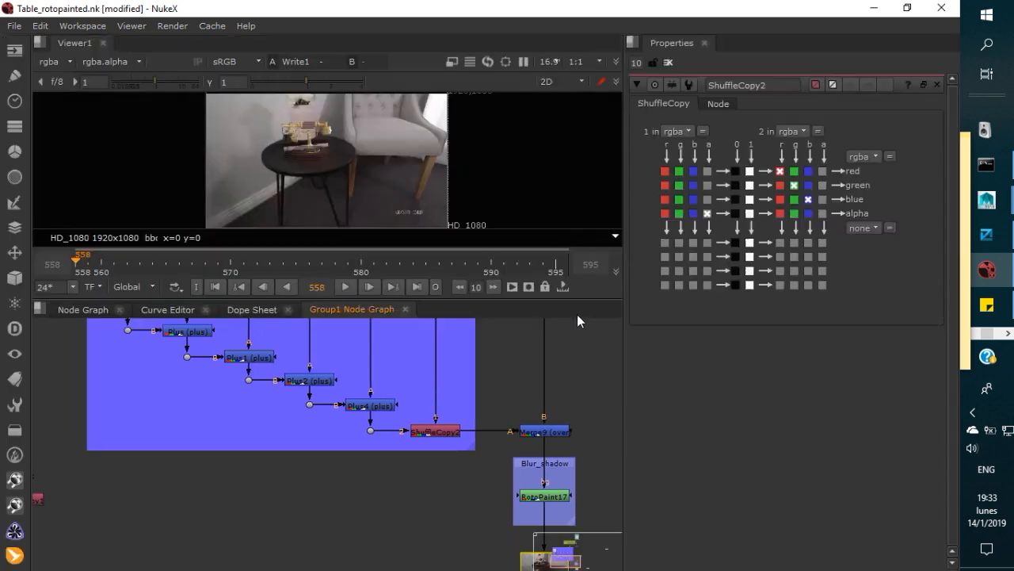
key(space)
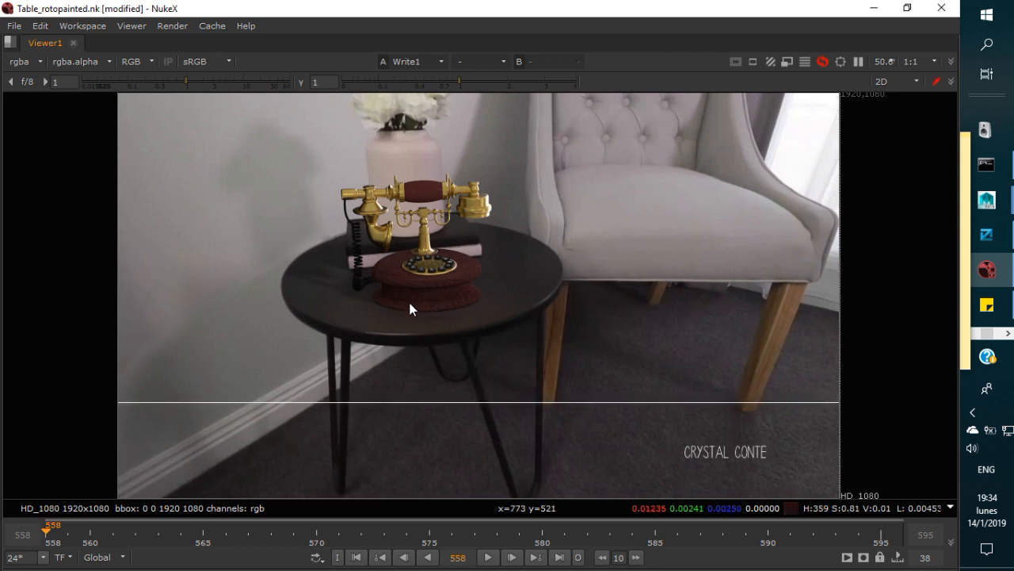
key(space)
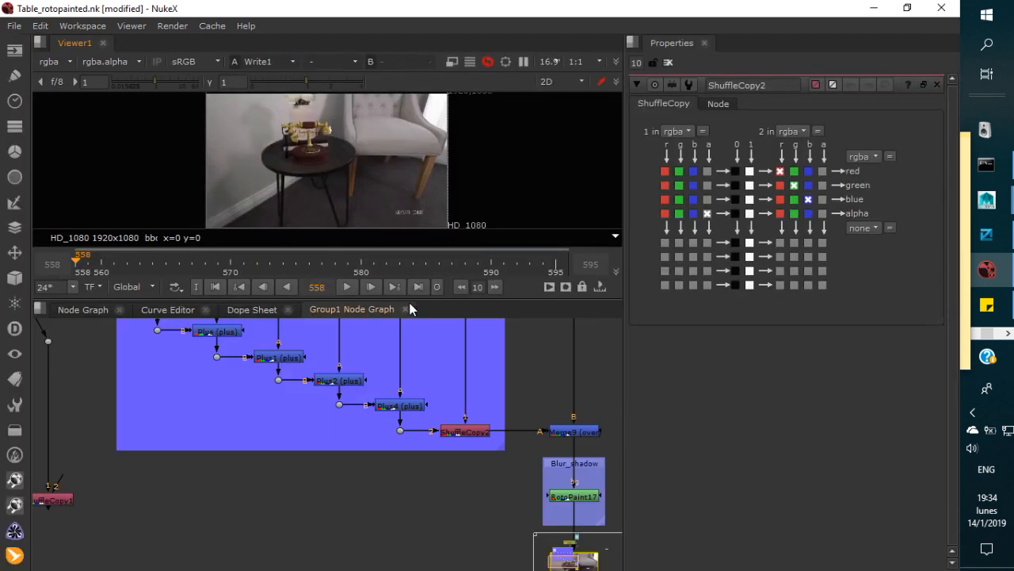
Step: Move the Viewer node to the other side of Write1, below the CG_multi_pass_comp group
drag(378, 500, 276, 500)
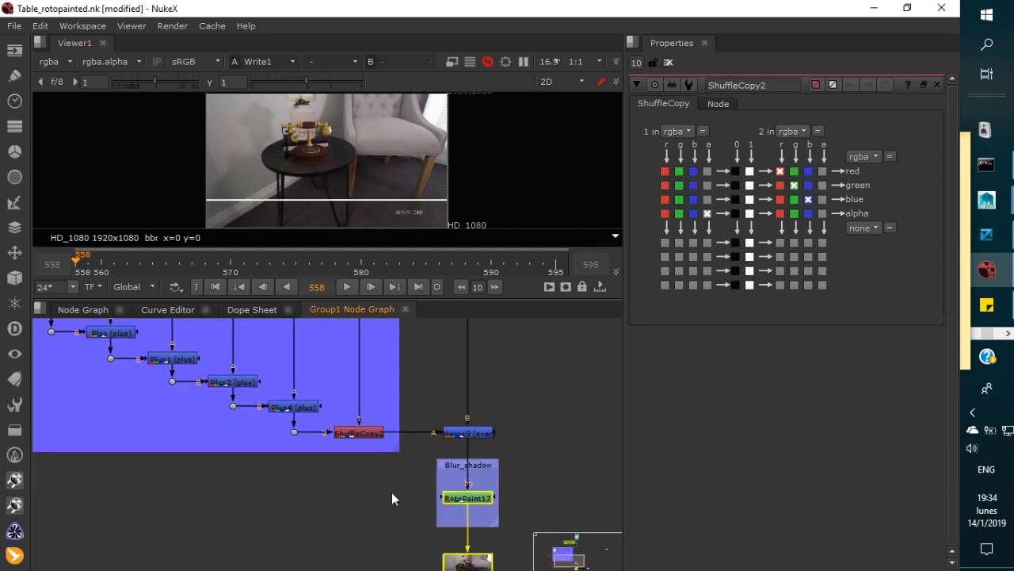
scroll(392, 492, down, 2)
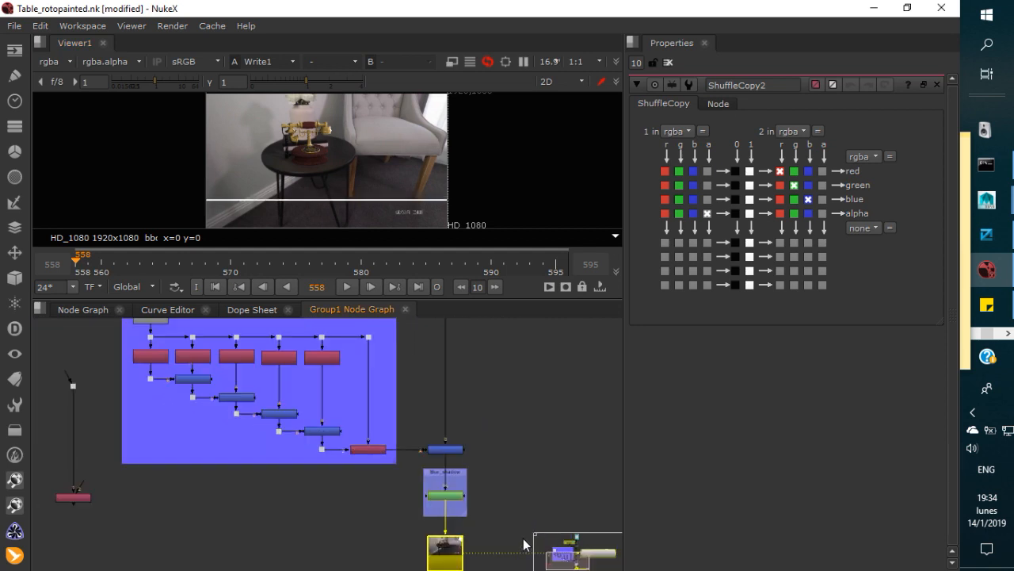
drag(521, 500, 504, 459)
drag(580, 513, 328, 496)
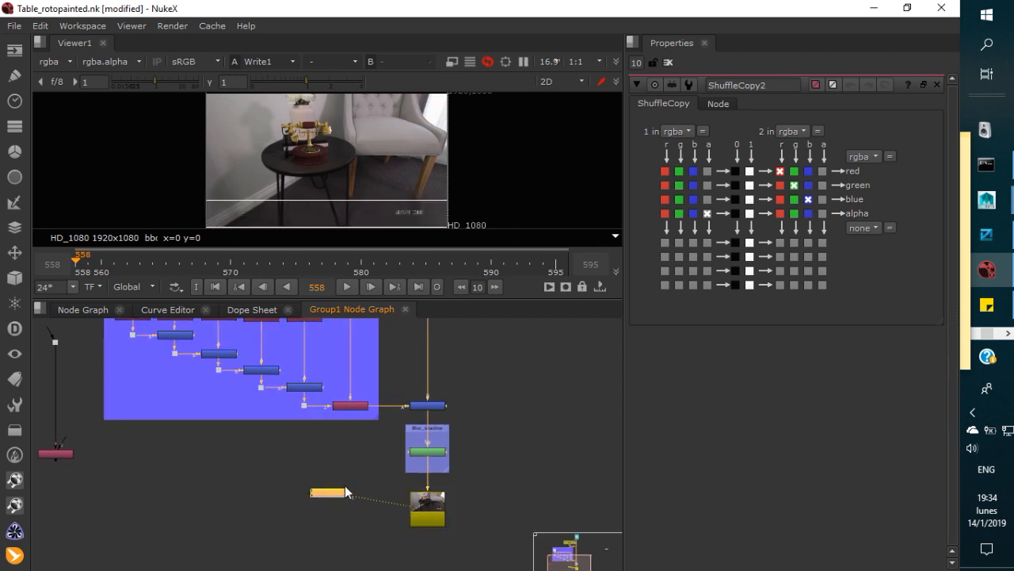
click(342, 449)
drag(345, 454, 370, 490)
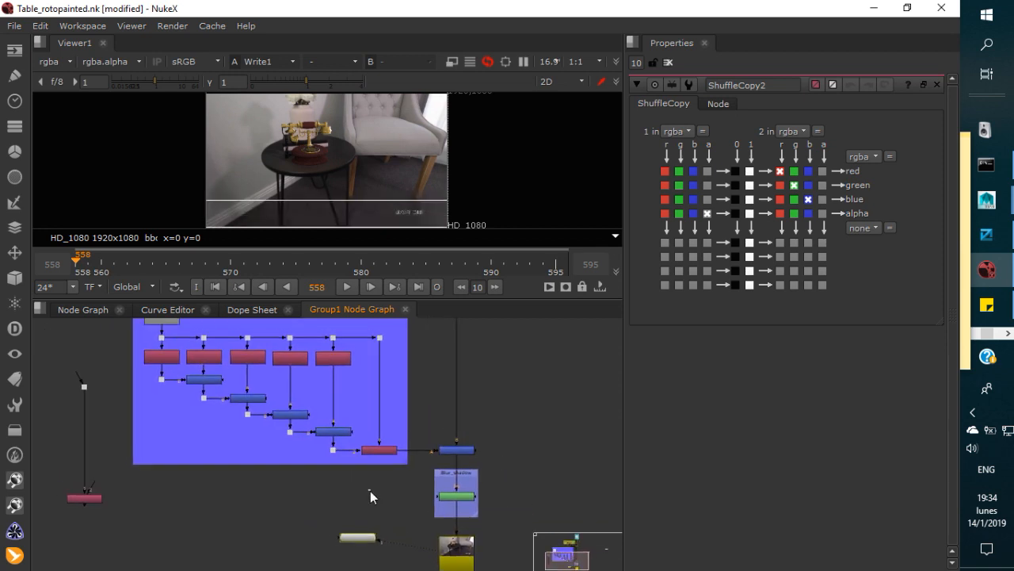
Step: Display the output of Plus4 (plus) in the viewer and look closely at the telephone
click(336, 434)
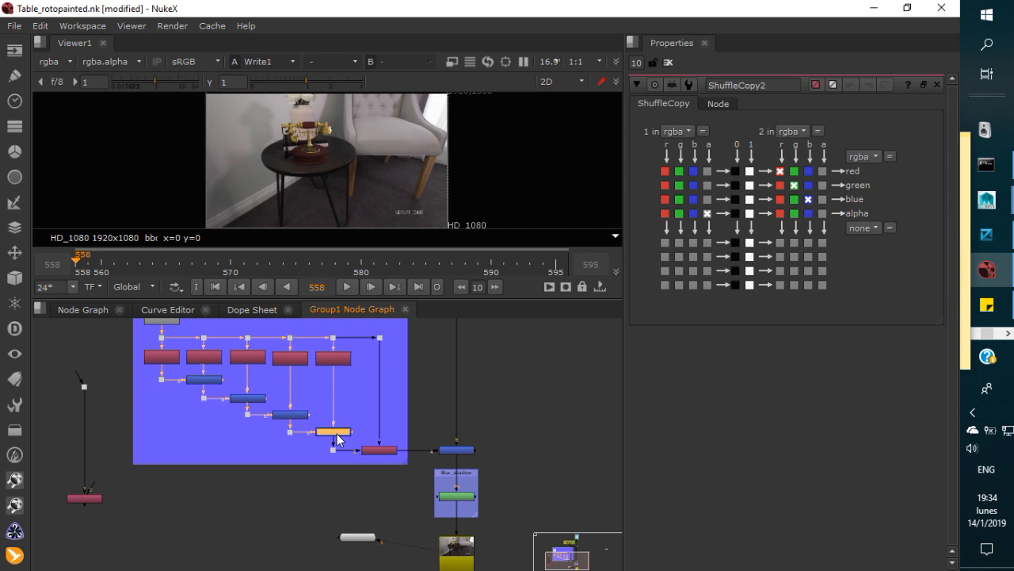
key(1)
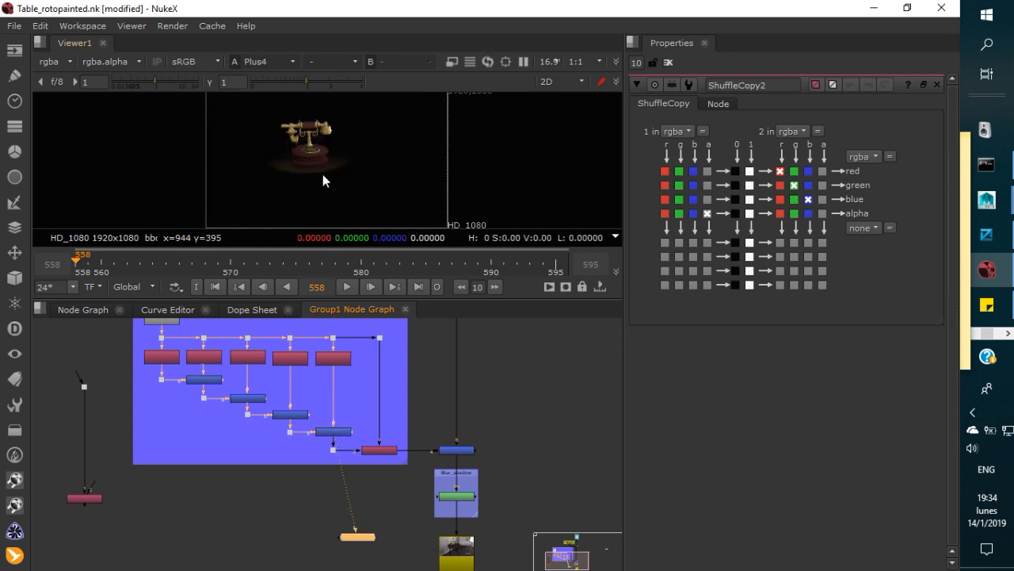
scroll(310, 151, up, 2)
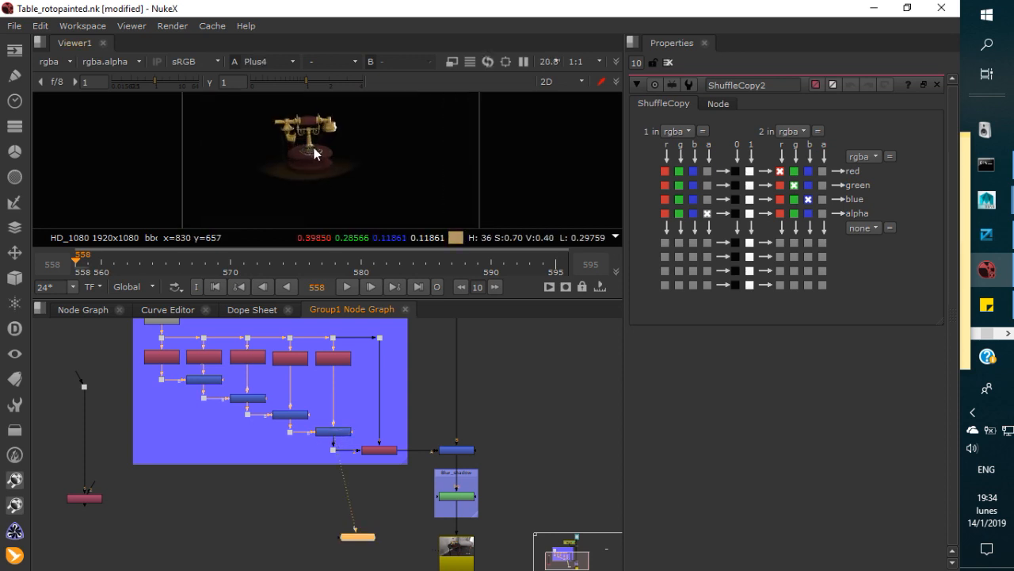
scroll(321, 157, up, 1)
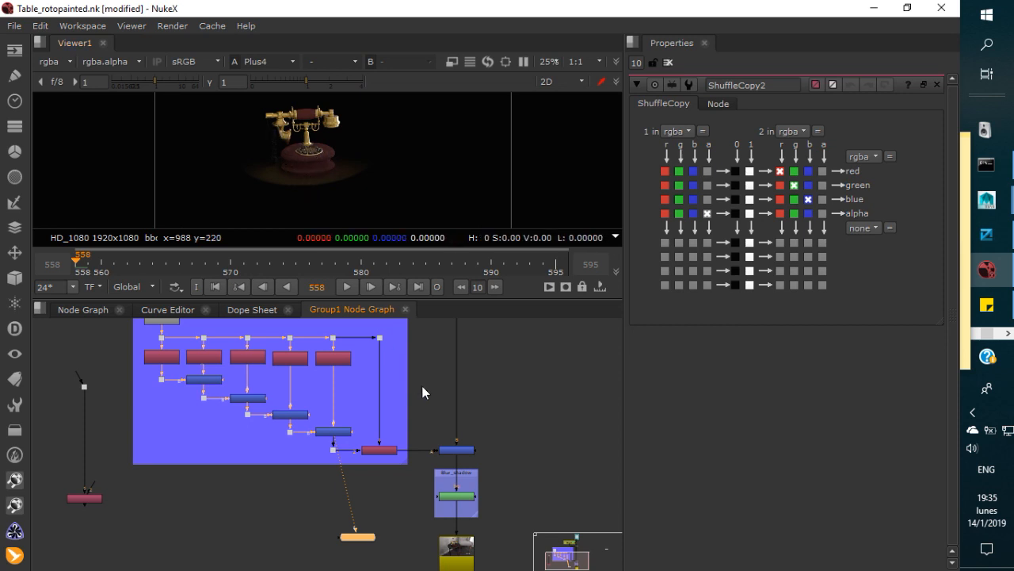
Step: Display Read2 in an enlarged viewer, fit the image to it, and show the render's alpha layer
drag(427, 391, 464, 431)
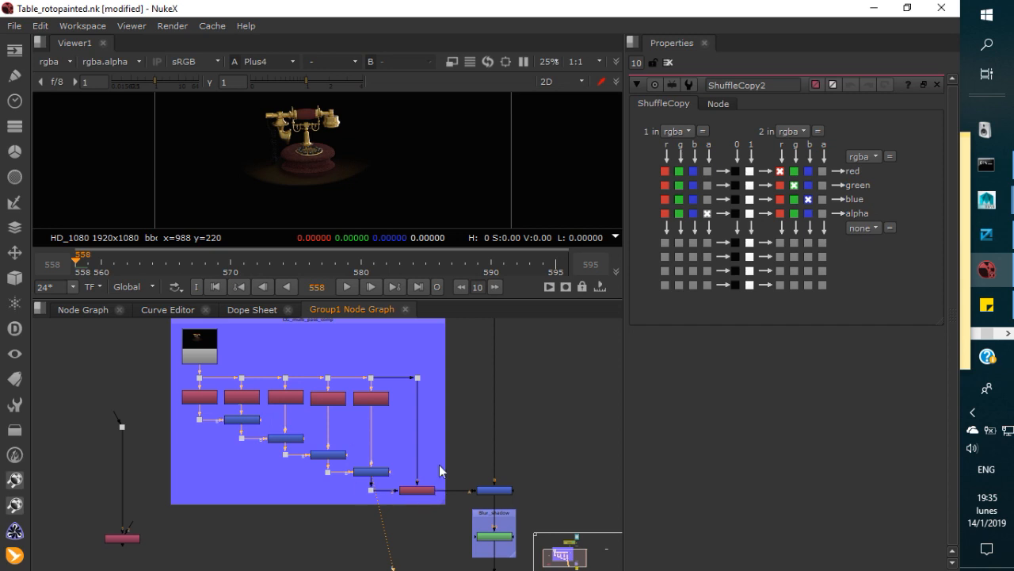
click(208, 360)
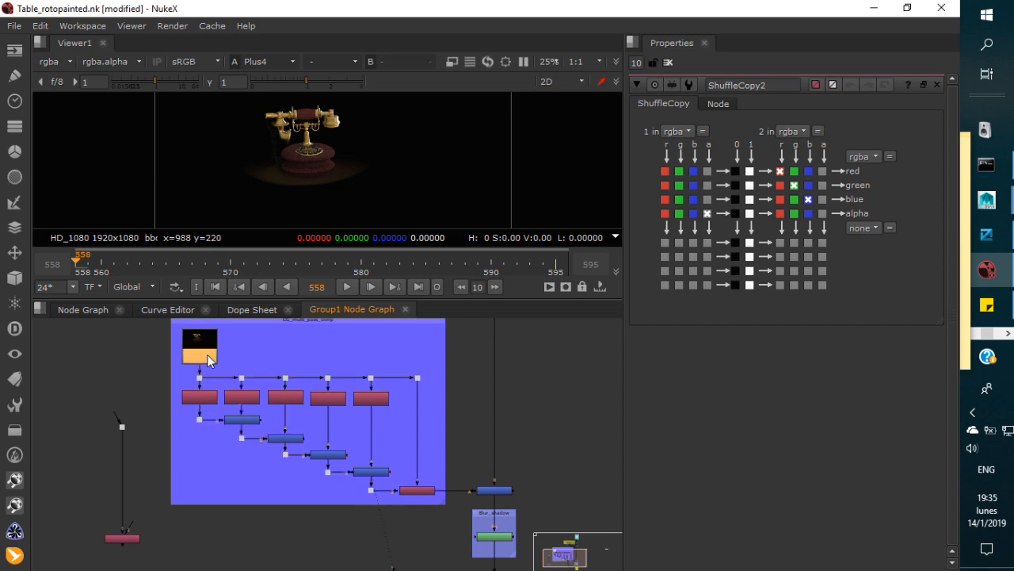
key(1)
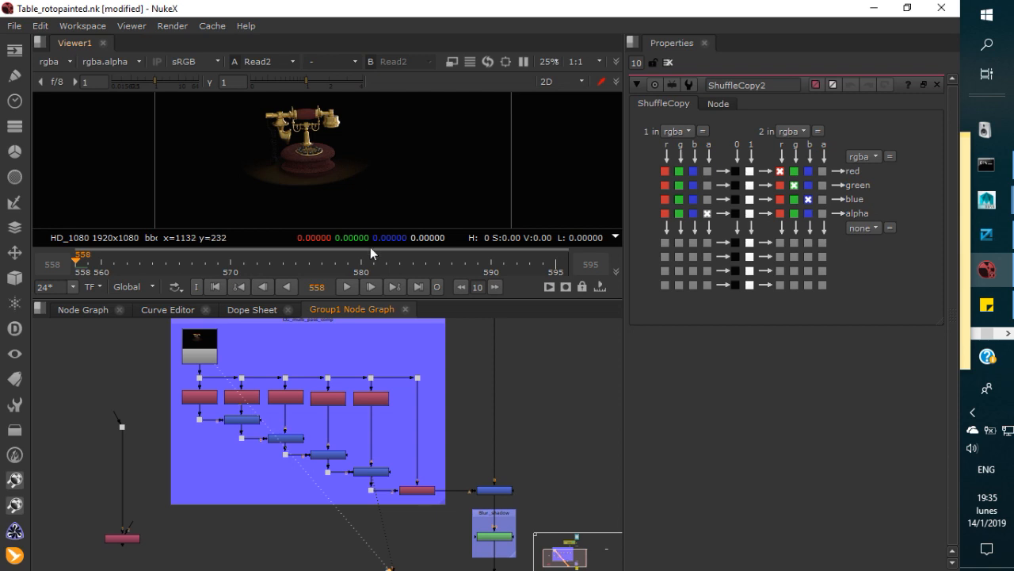
drag(396, 298, 444, 474)
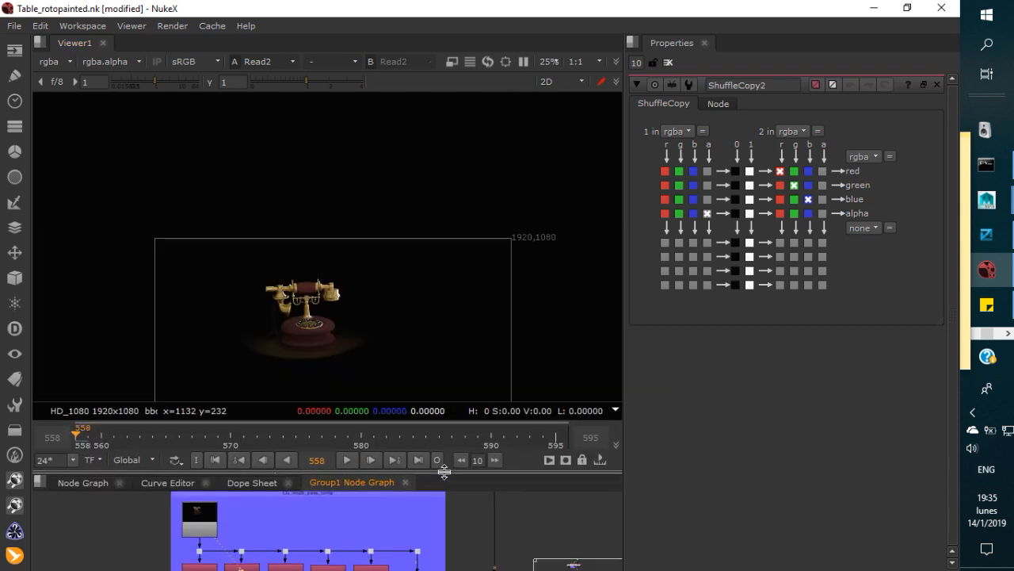
key(f)
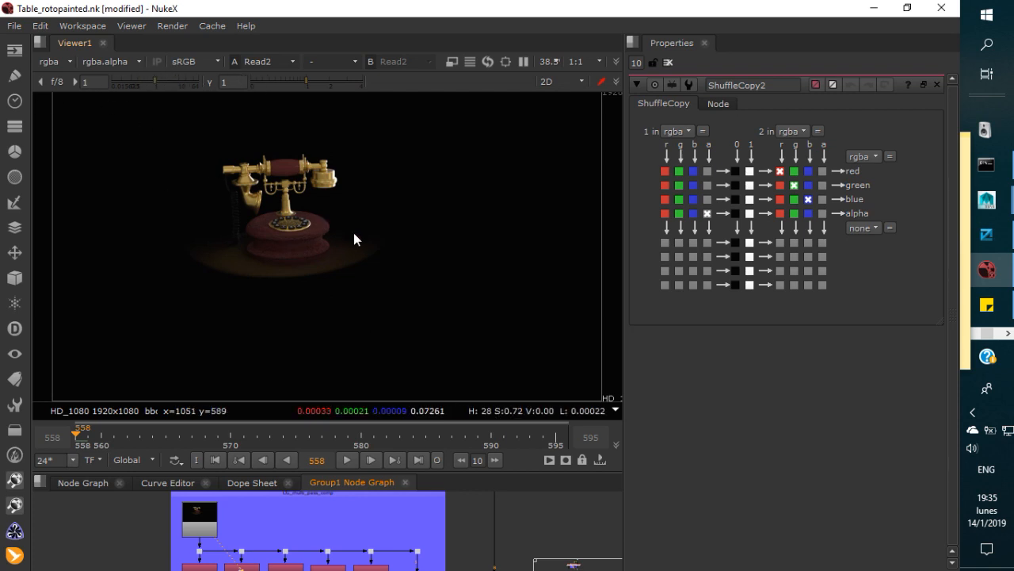
click(69, 62)
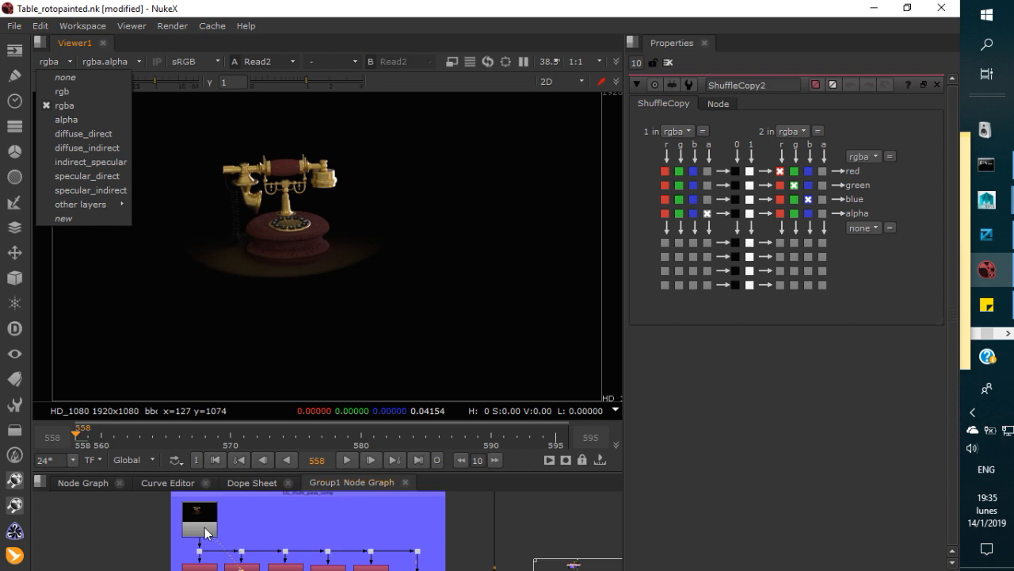
click(69, 121)
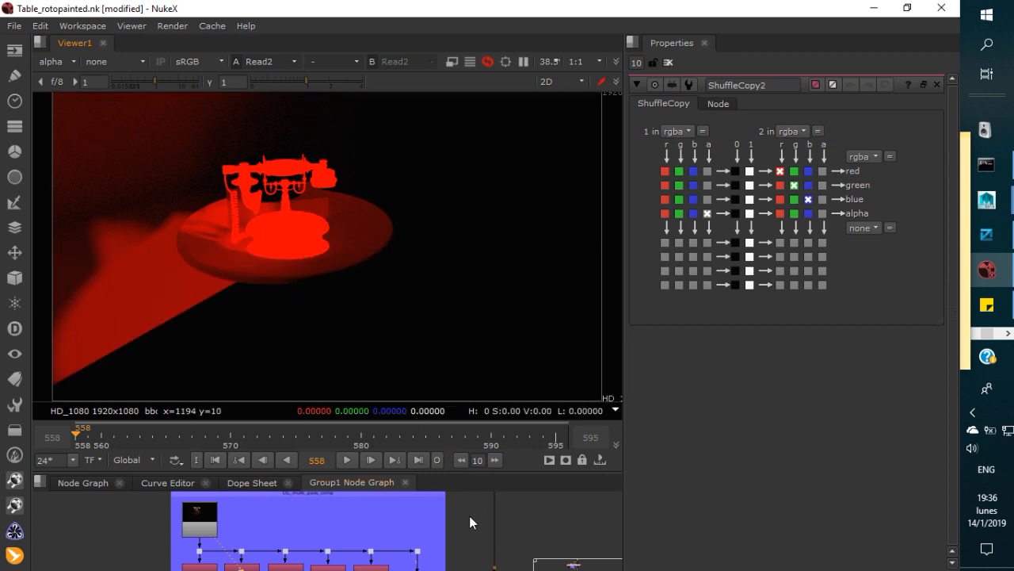
Step: Enlarge the node graph area below the viewer and display the alpha of Plus4 in the viewer
drag(462, 537, 438, 503)
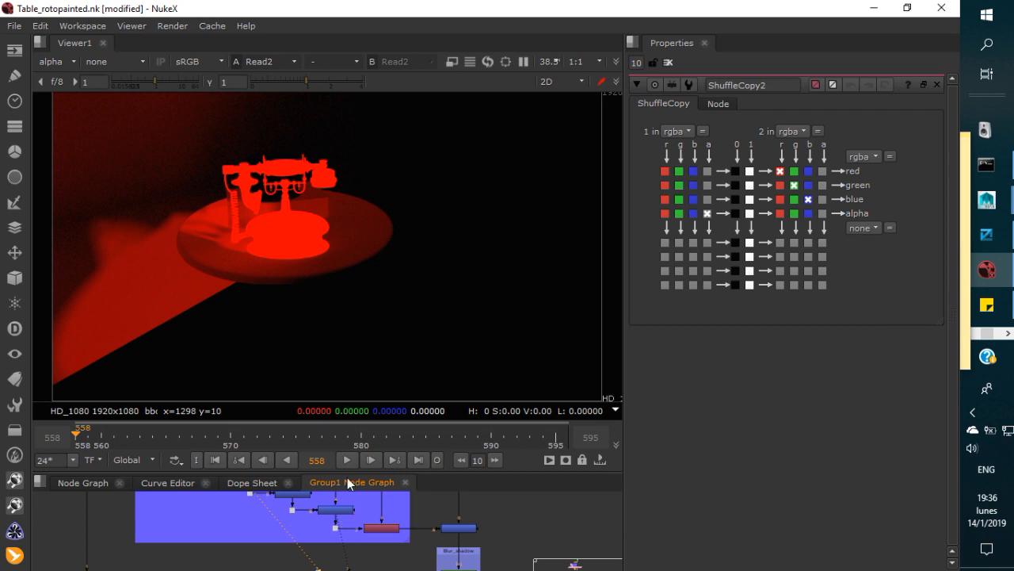
drag(349, 471, 352, 385)
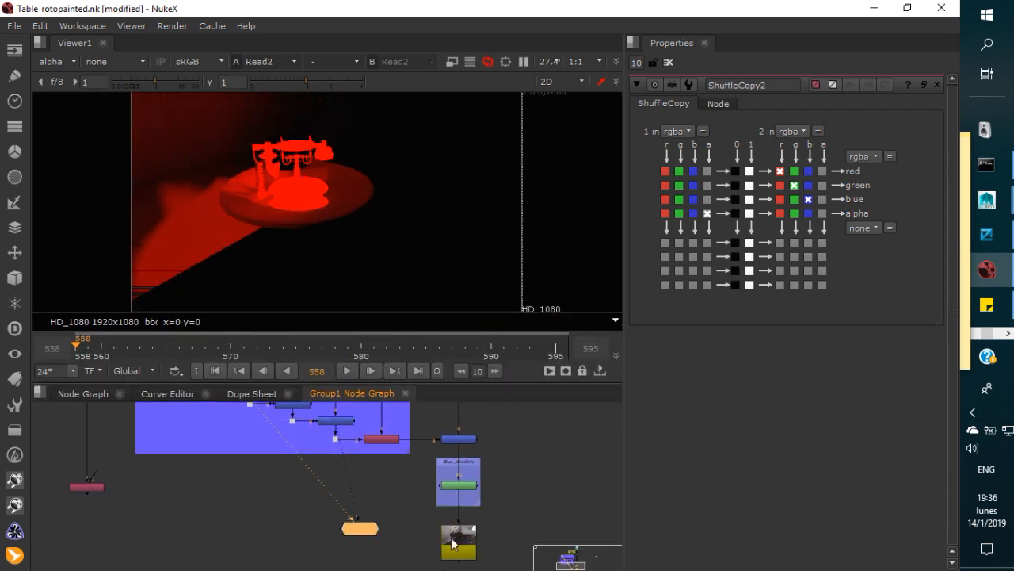
drag(394, 482, 411, 546)
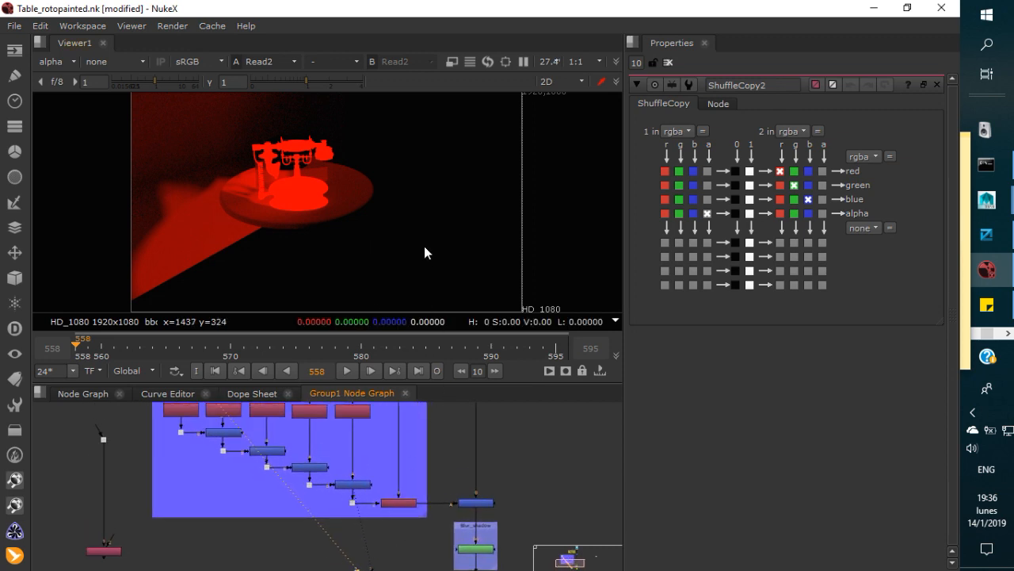
key(2)
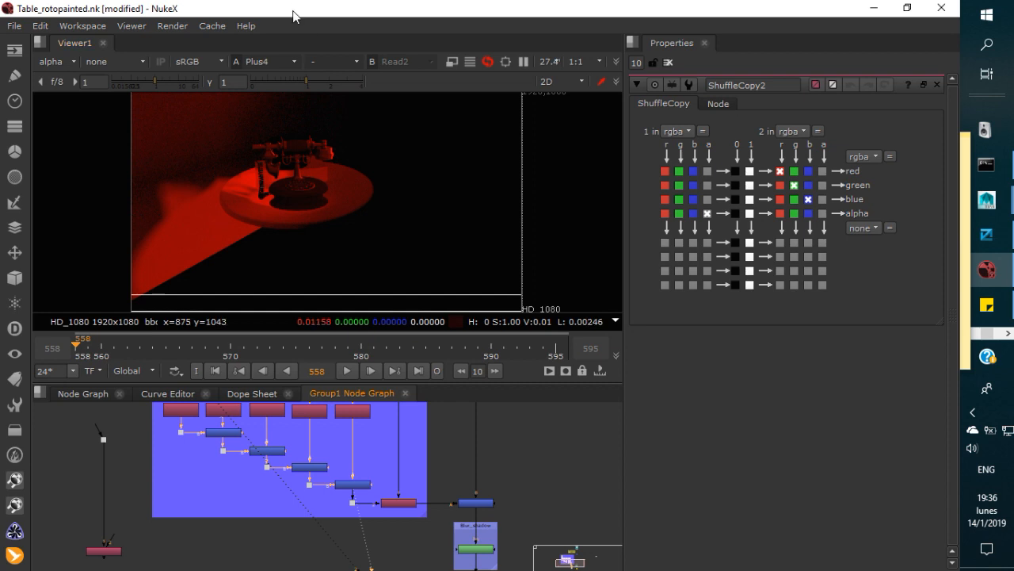
click(355, 60)
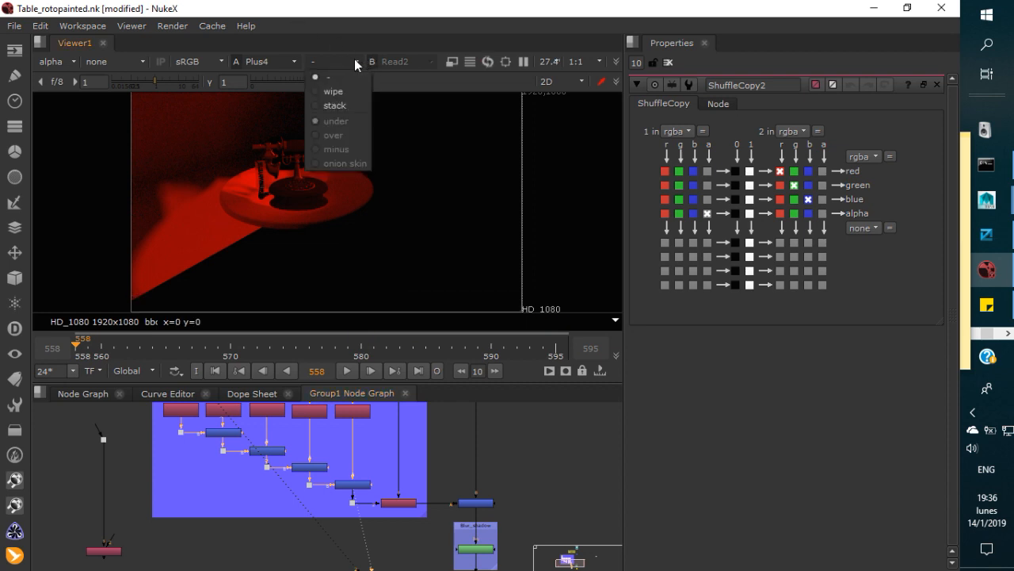
click(351, 82)
click(351, 82)
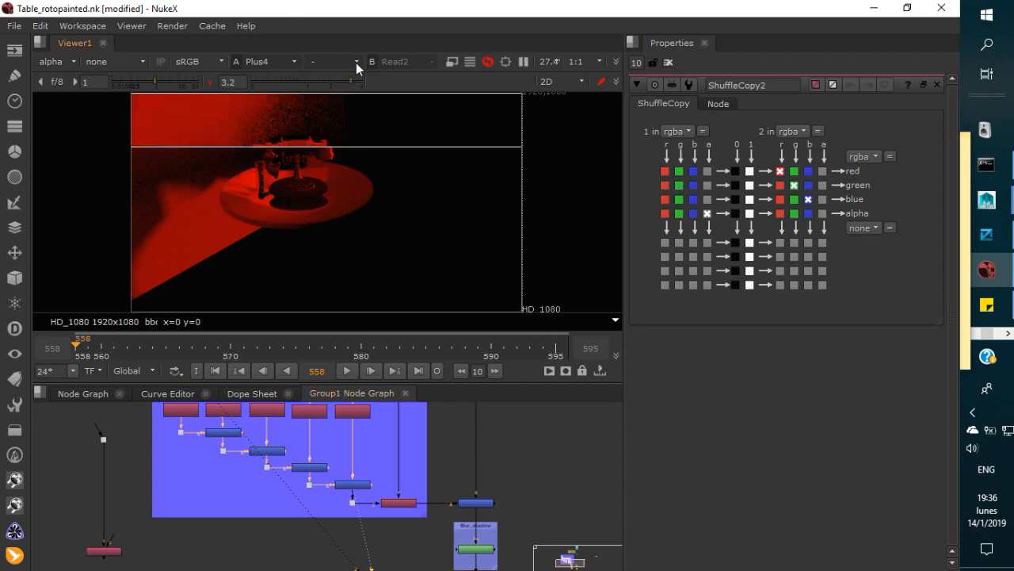
click(211, 84)
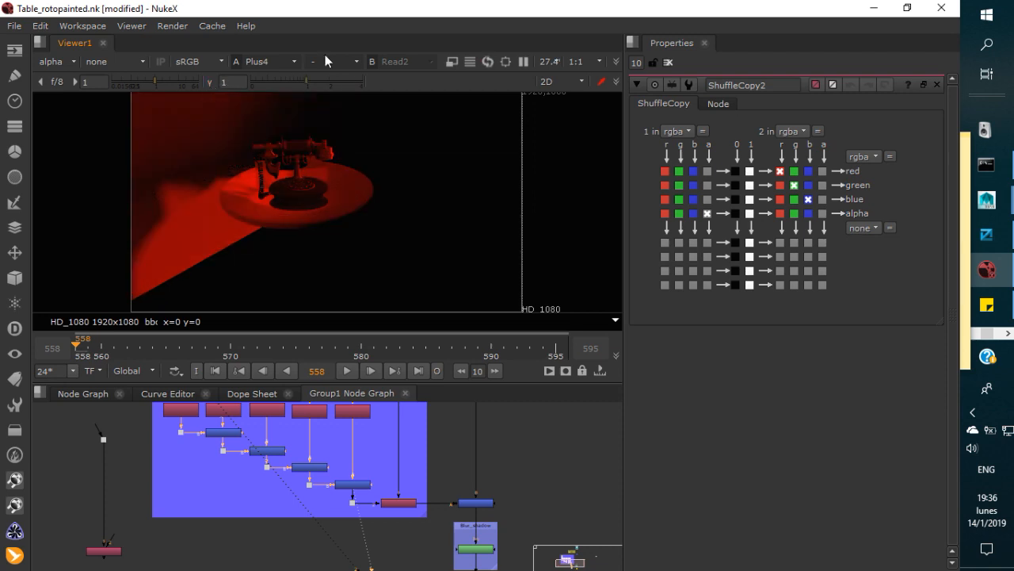
Step: Enable a wipe between Plus4 and Read2 in the viewer and move it across the telephone to compare their alphas
click(354, 61)
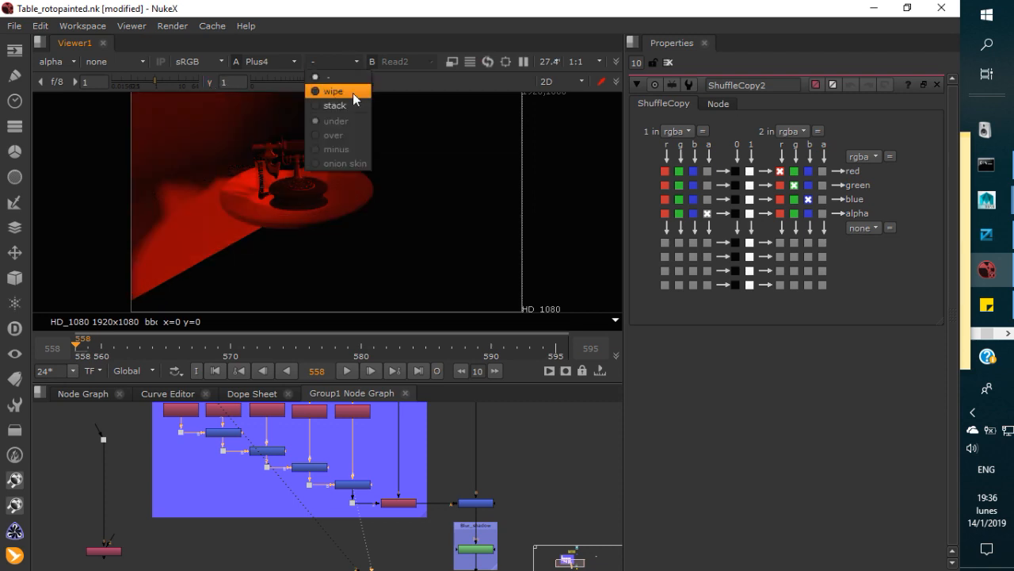
click(352, 94)
drag(292, 209, 212, 213)
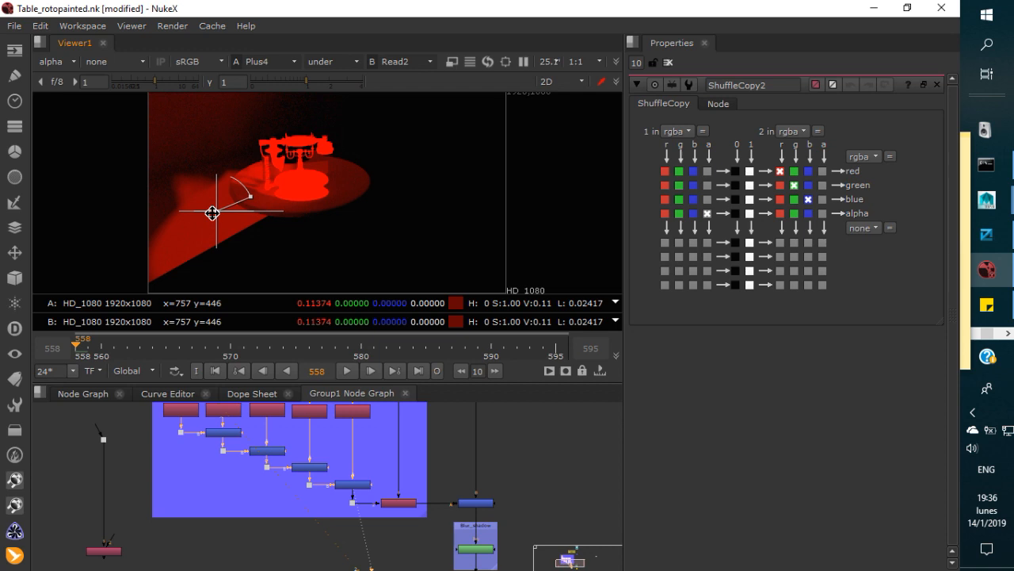
drag(212, 212, 222, 210)
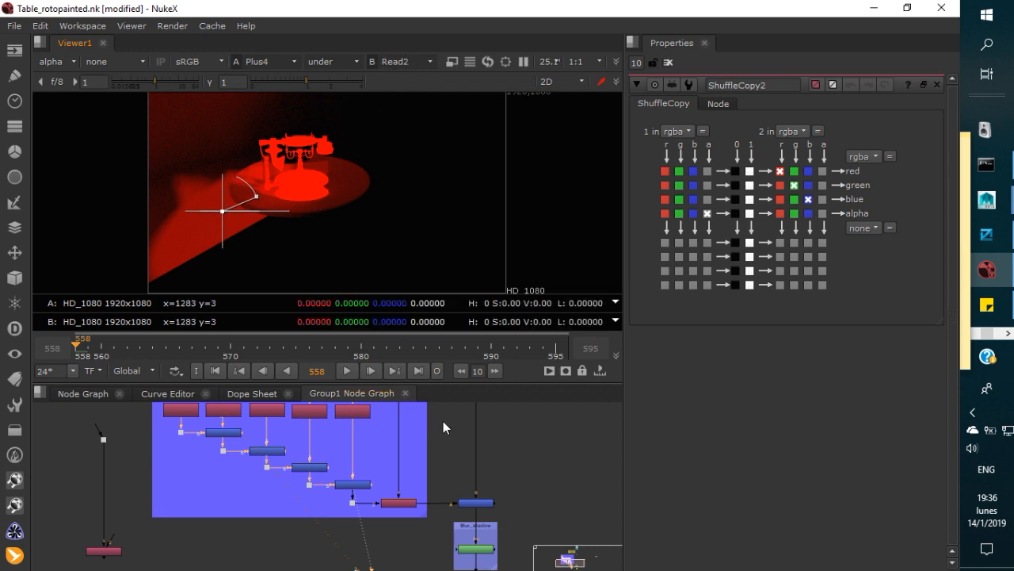
drag(443, 421, 436, 517)
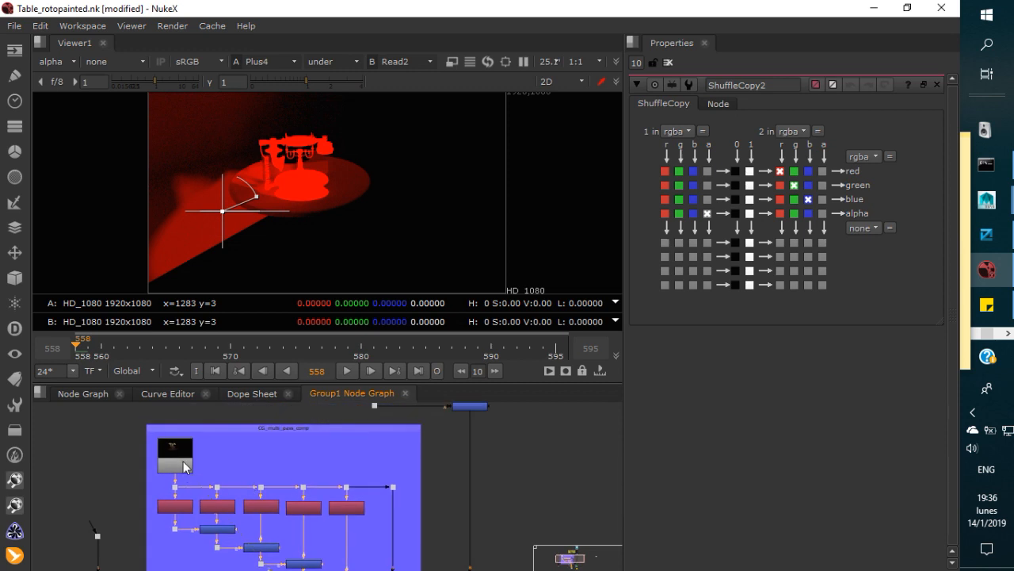
drag(220, 210, 375, 215)
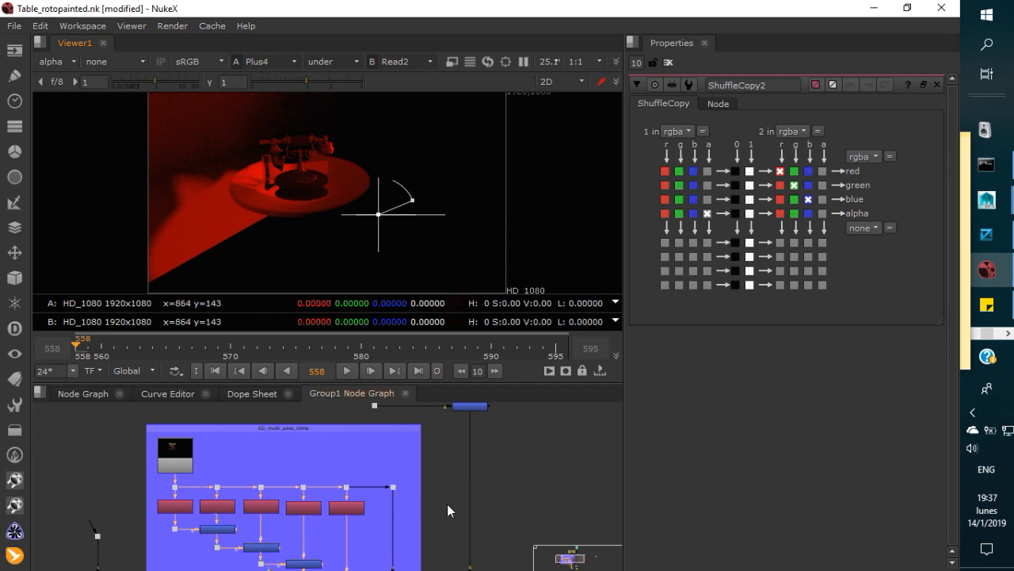
Step: Return the viewer to the rgba layer and examine the Plus chain down to ShuffleCopy2 and Merge9
drag(447, 505, 417, 419)
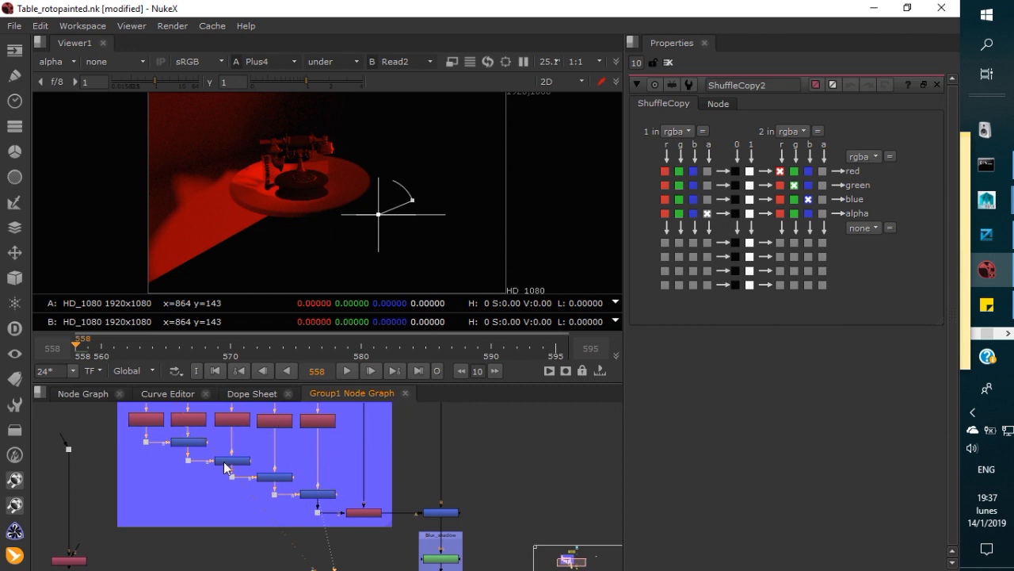
scroll(190, 428, up, 2)
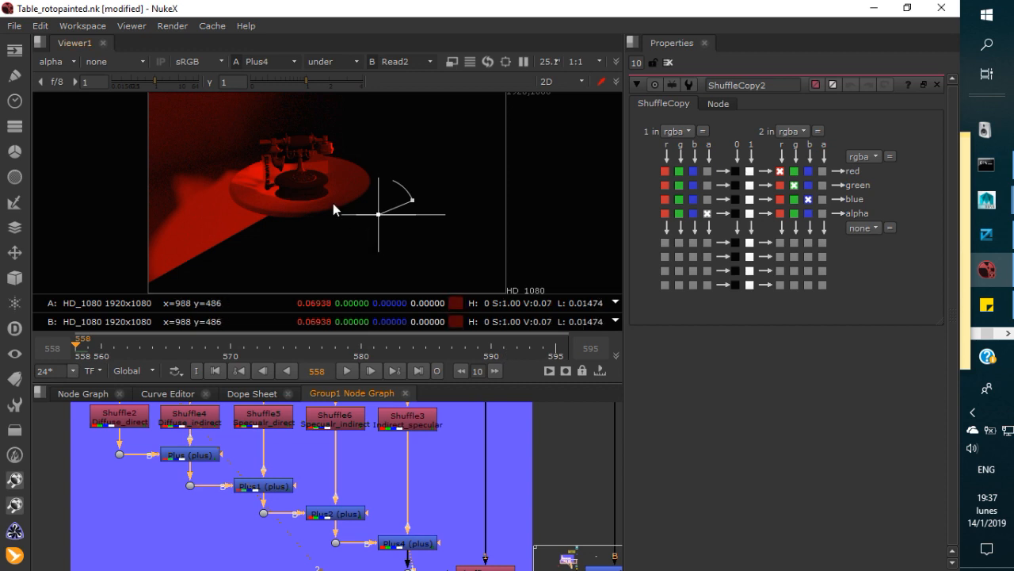
key(a)
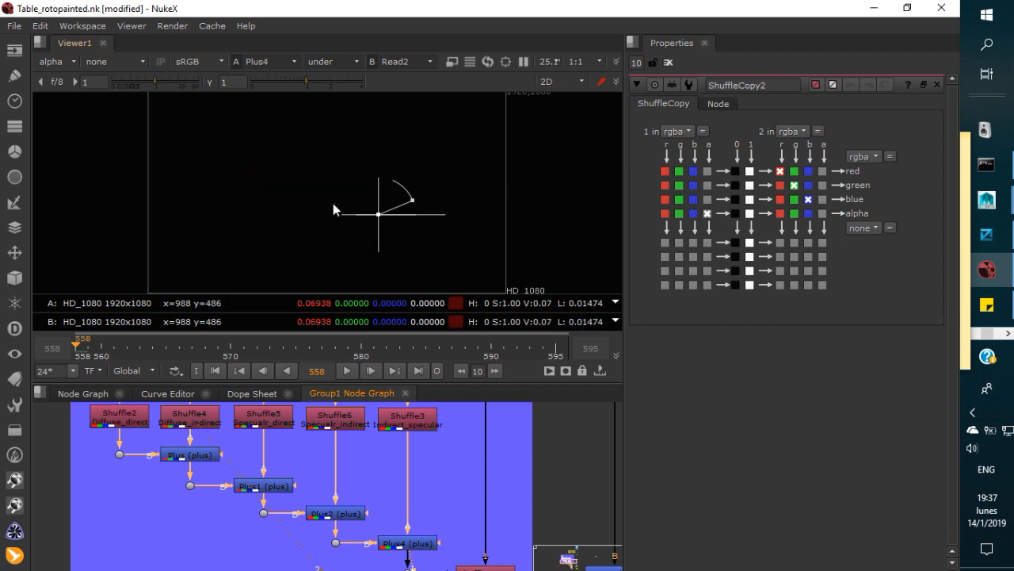
click(140, 64)
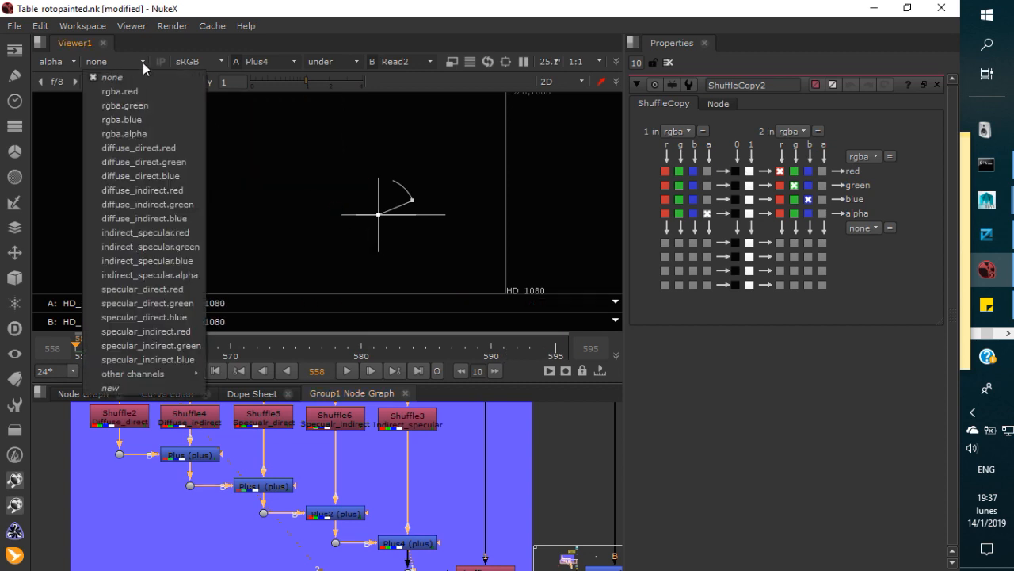
key(a)
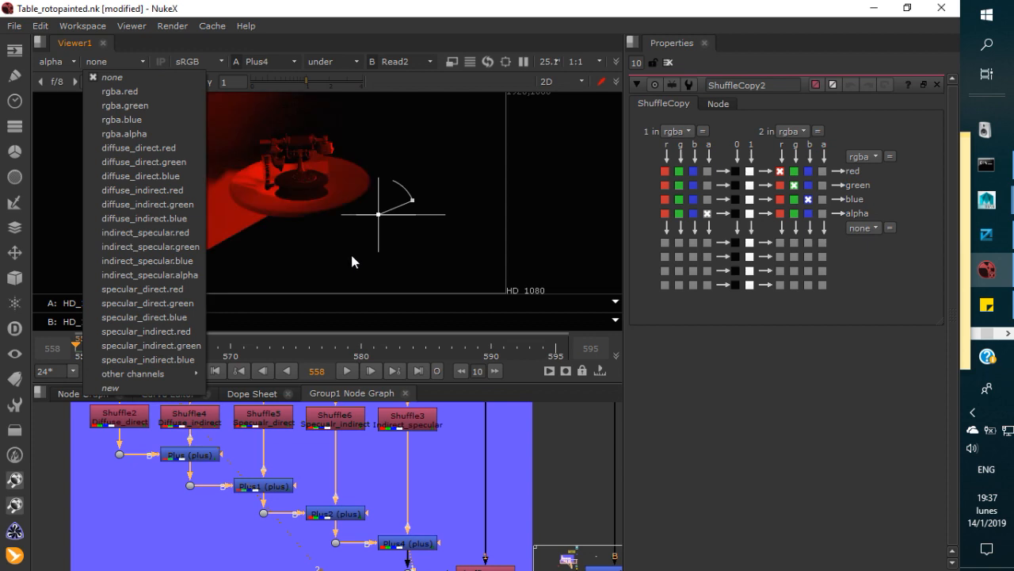
click(55, 65)
click(68, 106)
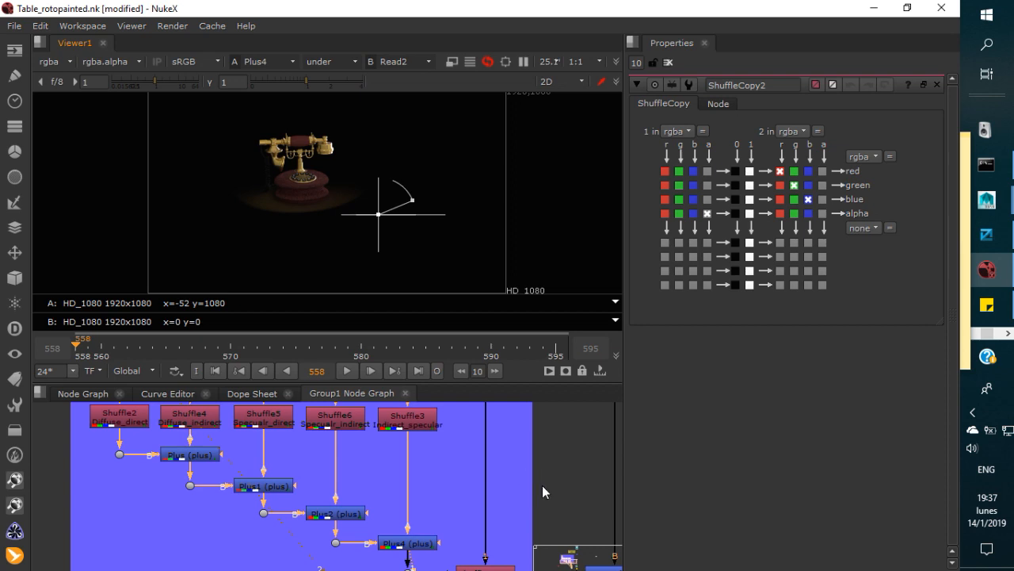
drag(616, 498, 415, 457)
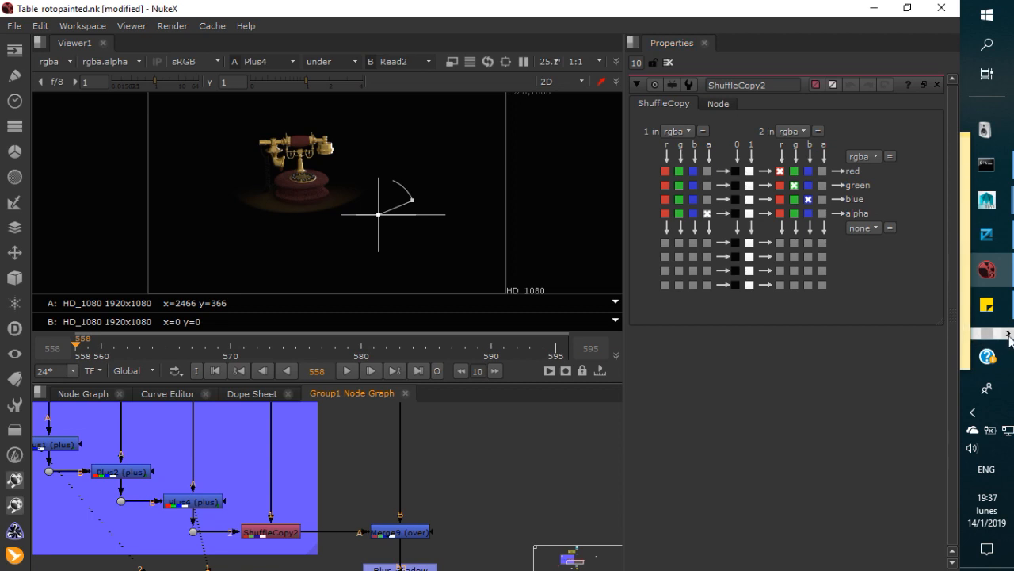
Step: Switch to Chrome, open the YouTube video "Multipass AOV Arnold Rendering in Maya 2018 for VFX Compositing - Pt 2", and pause it
click(1009, 336)
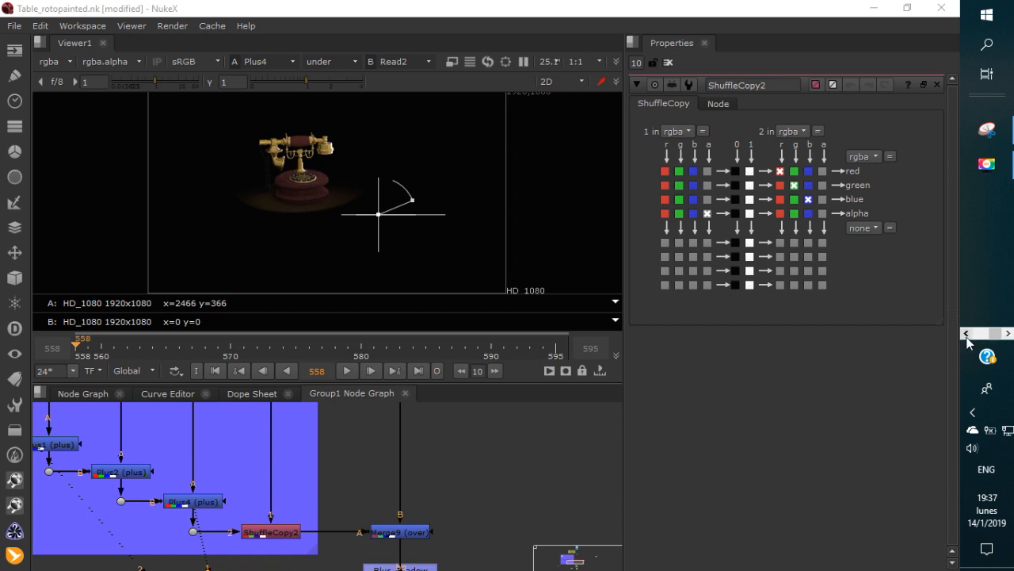
click(967, 335)
click(967, 335)
click(1001, 236)
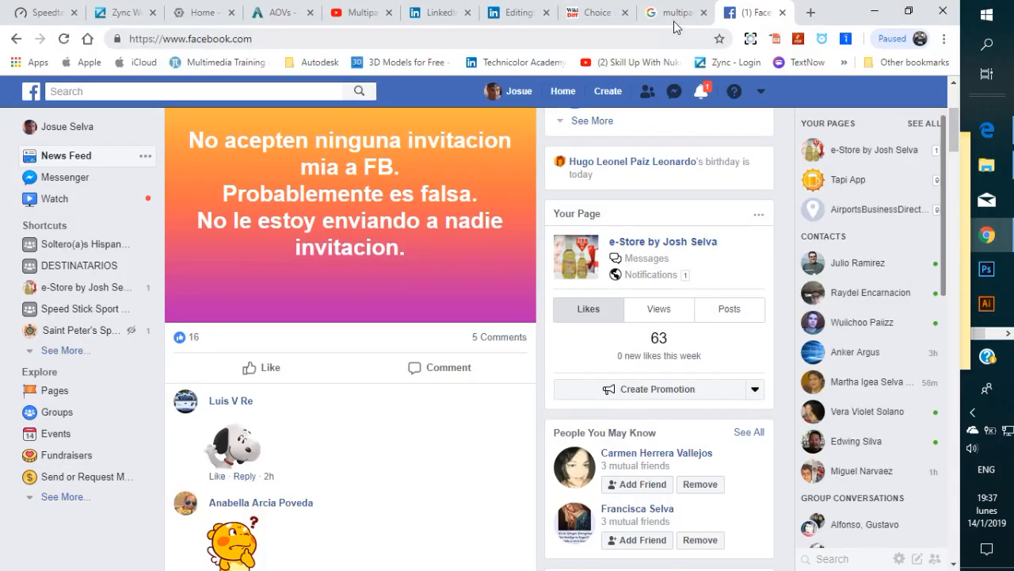
click(358, 27)
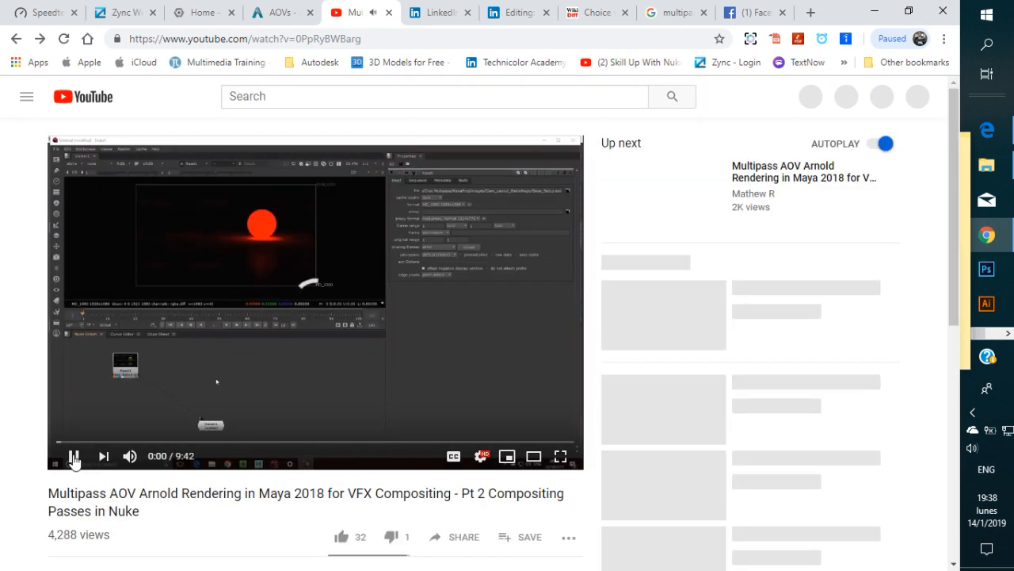
click(255, 313)
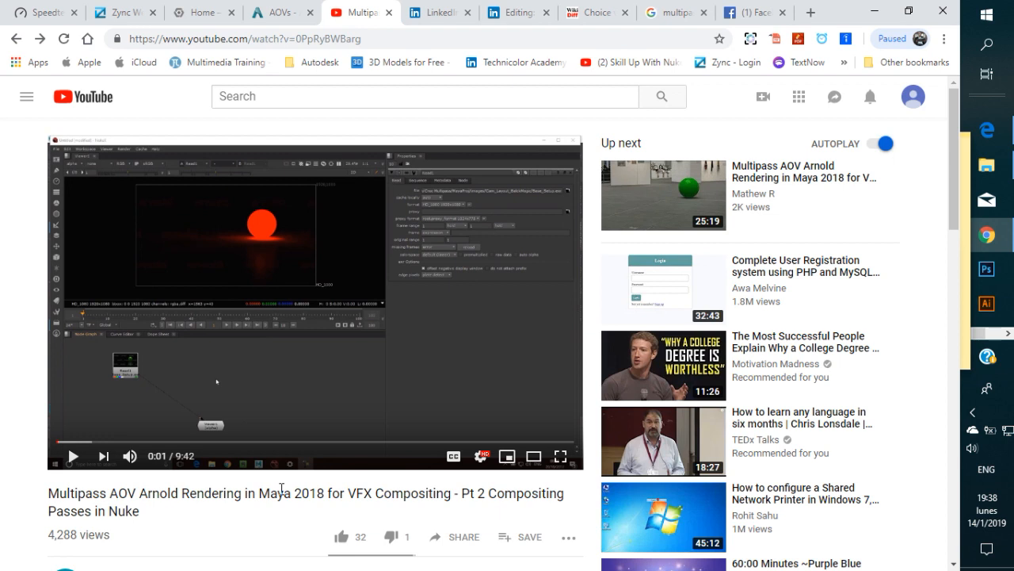
Step: Look over the channel and description details below the paused video and return to the player
scroll(281, 489, down, 2)
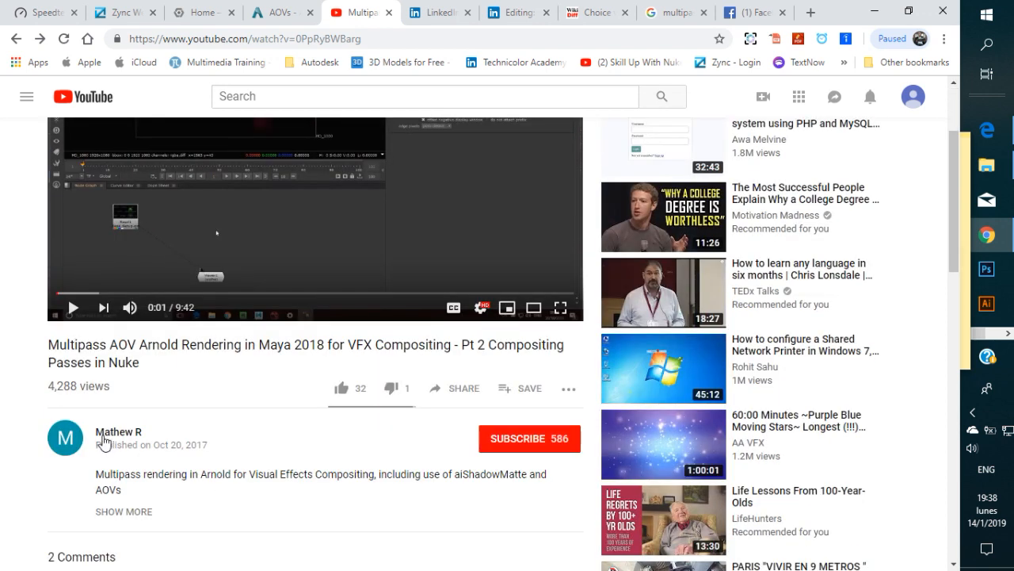
scroll(231, 424, up, 1)
scroll(230, 424, up, 1)
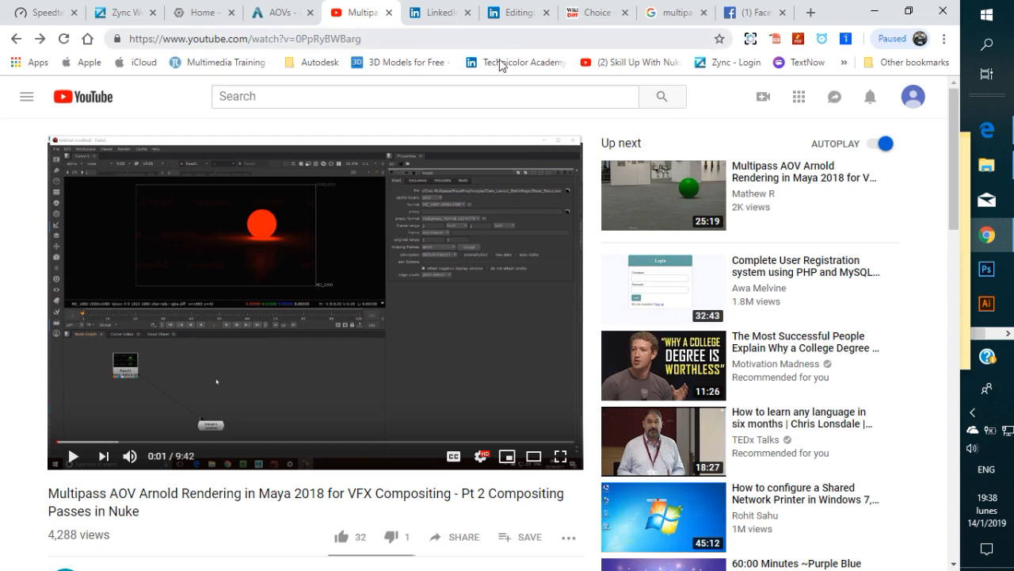
click(974, 414)
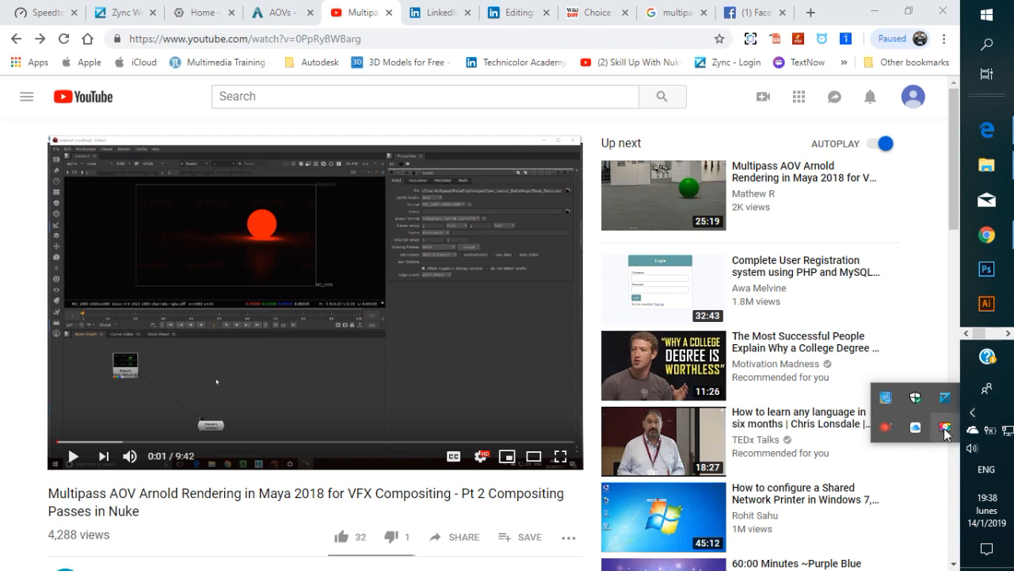
click(945, 426)
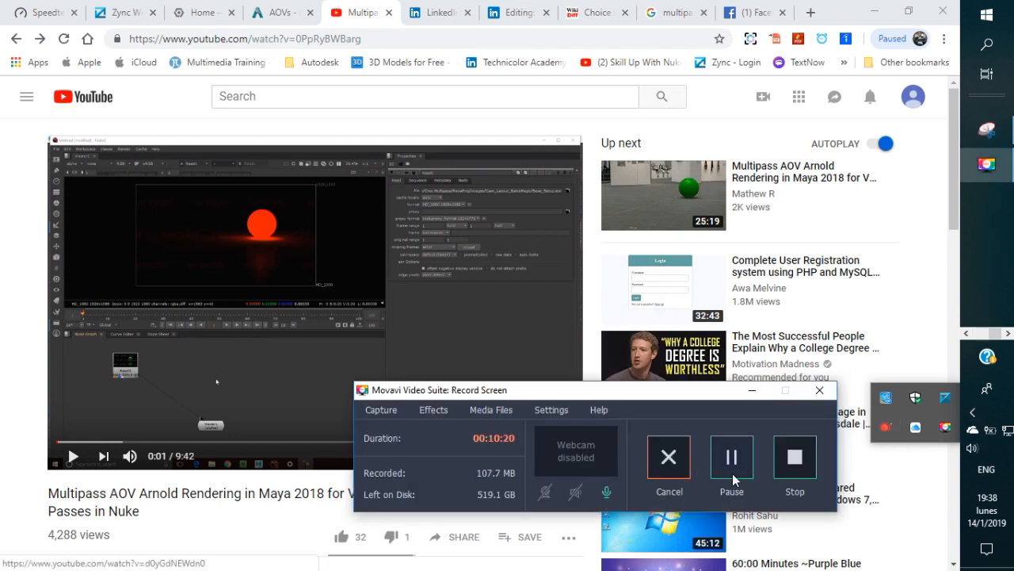